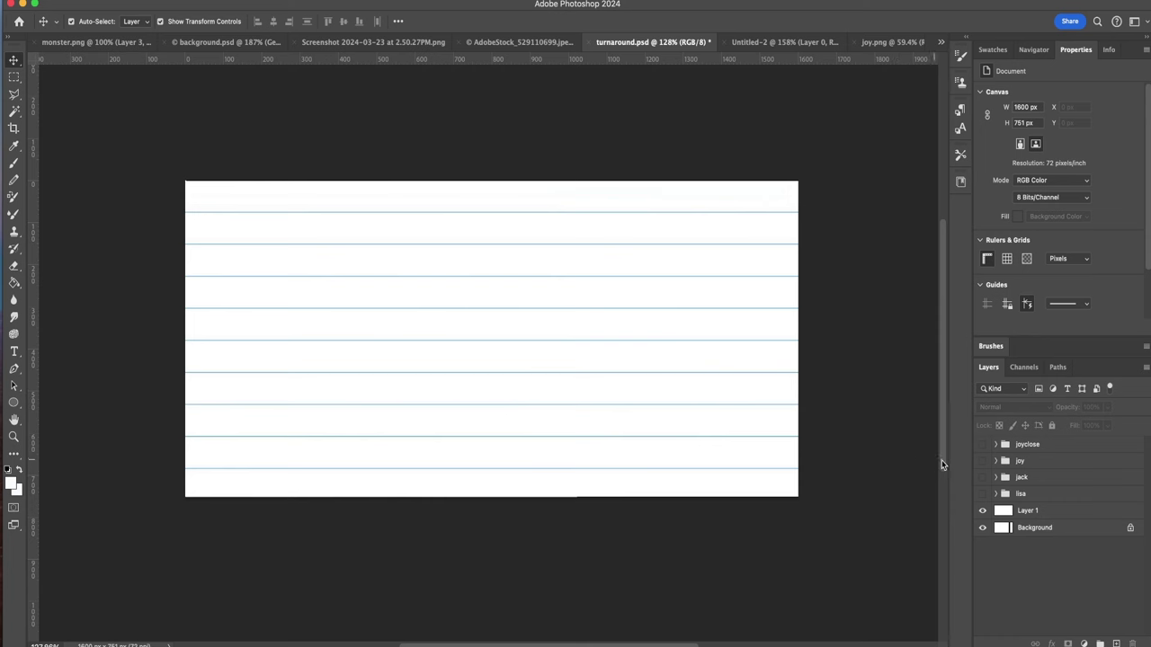
- Show the joy and jack character groups over the lined sheet, then hide the joy group to view jack alone
{"action": "left_click", "coordinate": [982, 461]}
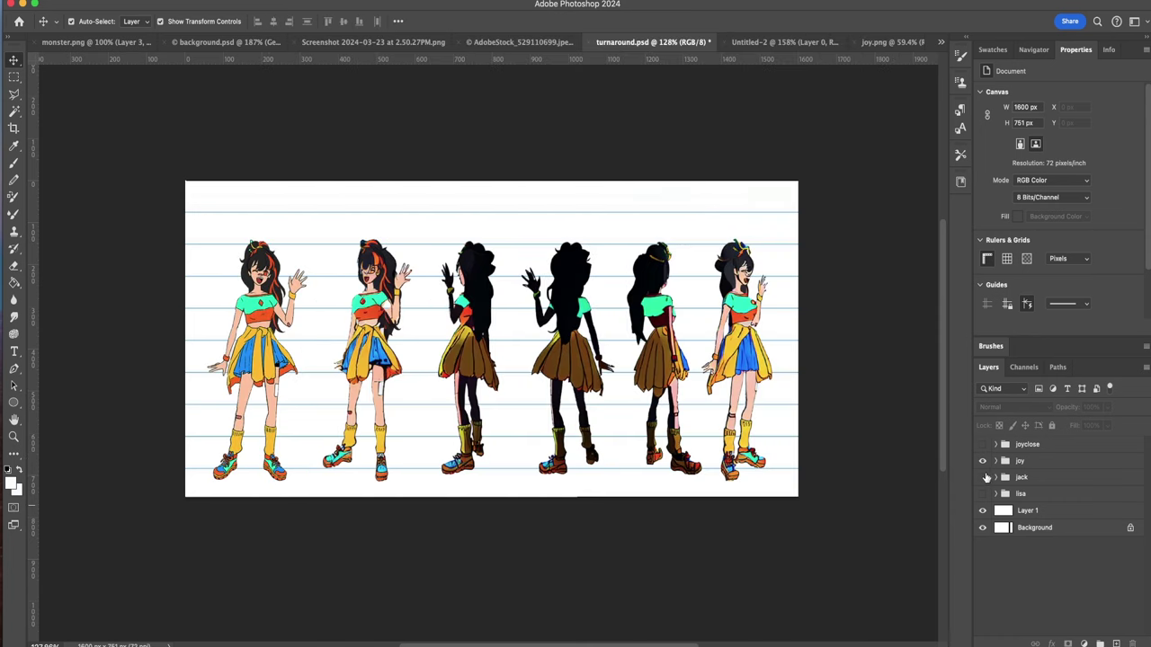
{"action": "left_click", "coordinate": [982, 477]}
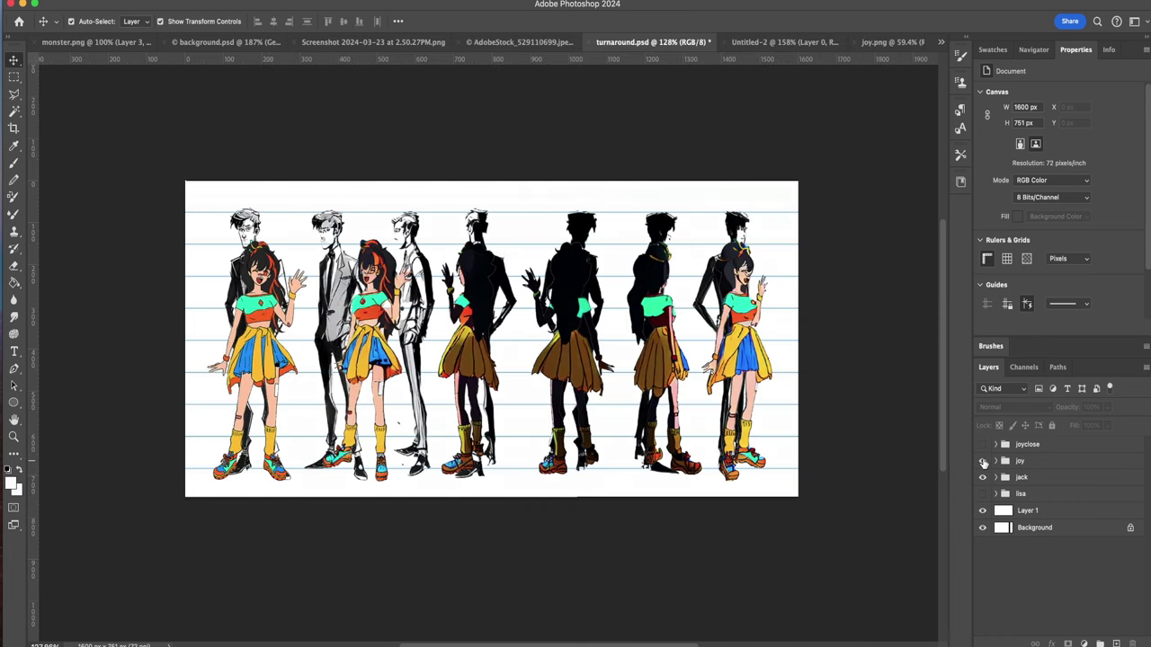
{"action": "left_click", "coordinate": [983, 460]}
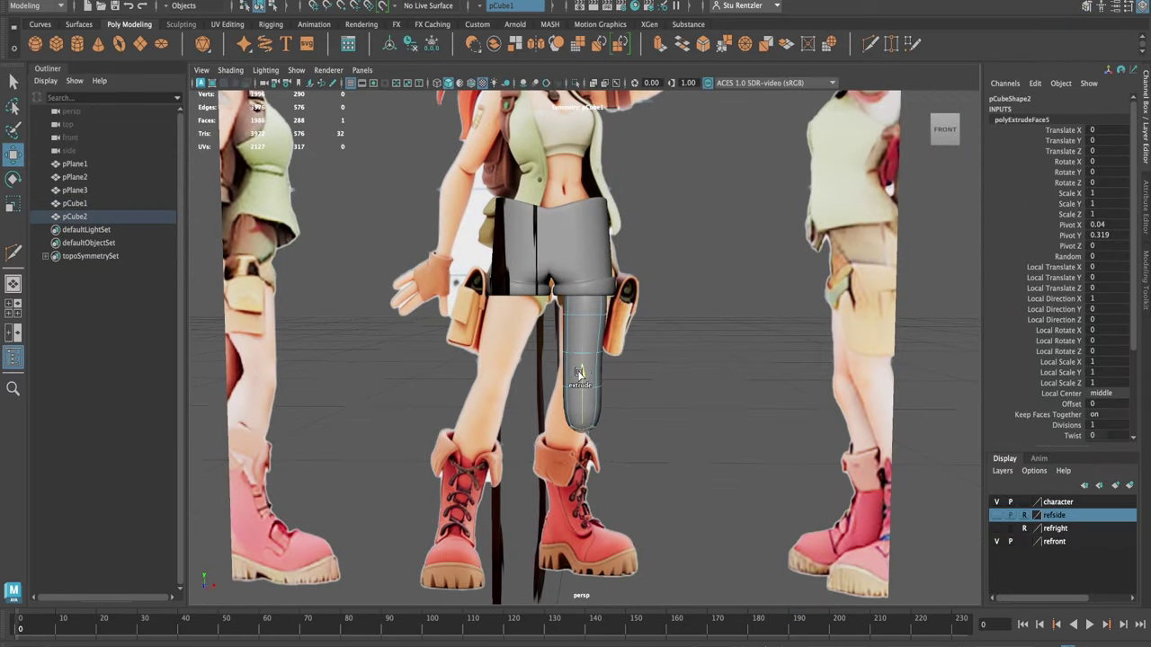
- In Maya, move the selected faces along the bottom of the hip mesh downward over the reference character's shorts
{"action": "left_click_drag", "start_coordinate": [580, 373], "coordinate": [582, 394]}
{"action": "left_click_drag", "start_coordinate": [615, 430], "coordinate": [637, 410]}
{"action": "scroll", "coordinate": [638, 409], "scroll_direction": "down", "scroll_amount": 5}
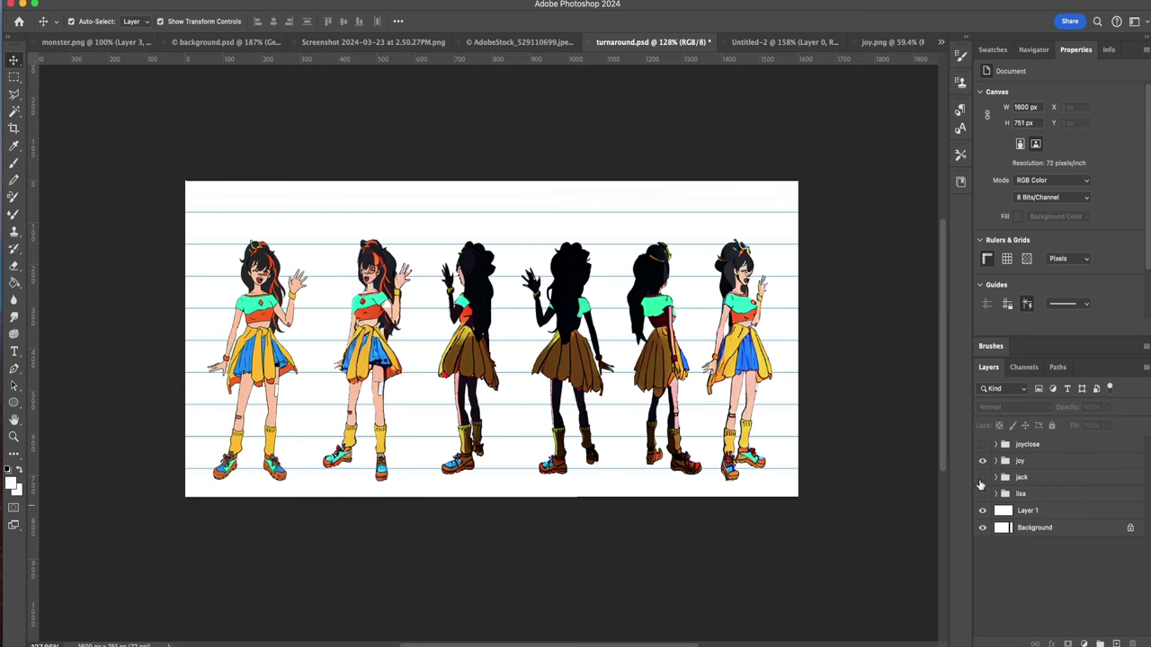
- Back in Photoshop's turnaround.psd, view the jack turnaround group in place of the joy group
{"action": "left_click", "coordinate": [983, 476]}
{"action": "left_click", "coordinate": [982, 461]}
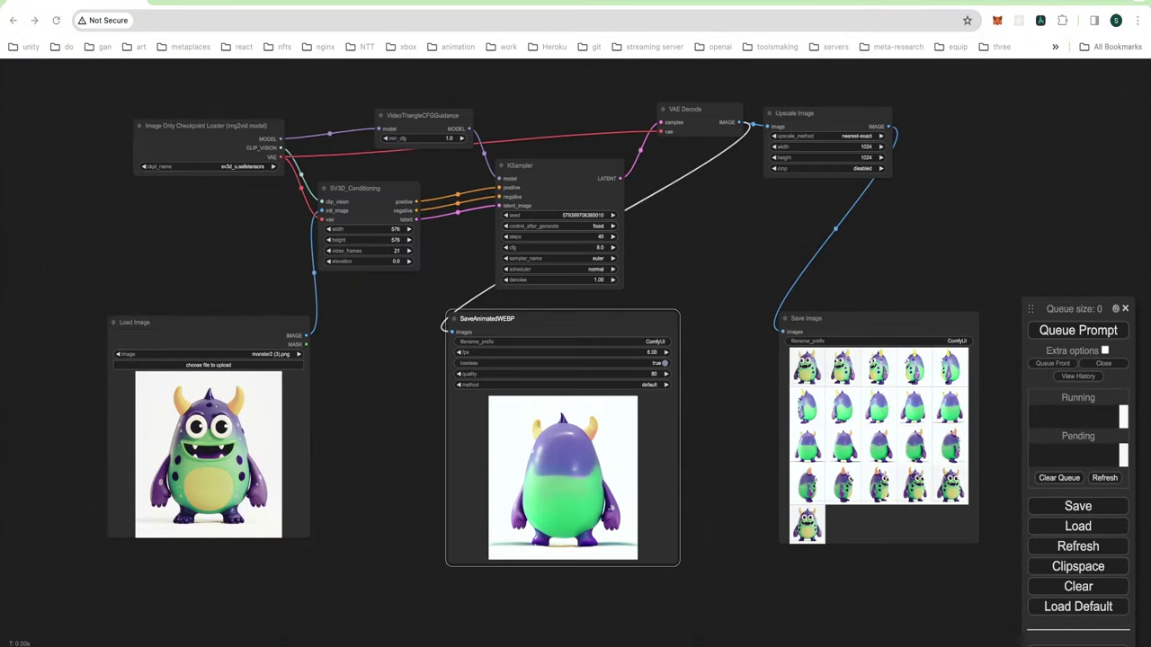
- Switch to ComfyUI, load lisa.png into the Load Image node and move the Image Only Checkpoint Loader node slightly down
{"action": "left_click_drag", "start_coordinate": [194, 413], "coordinate": [232, 448]}
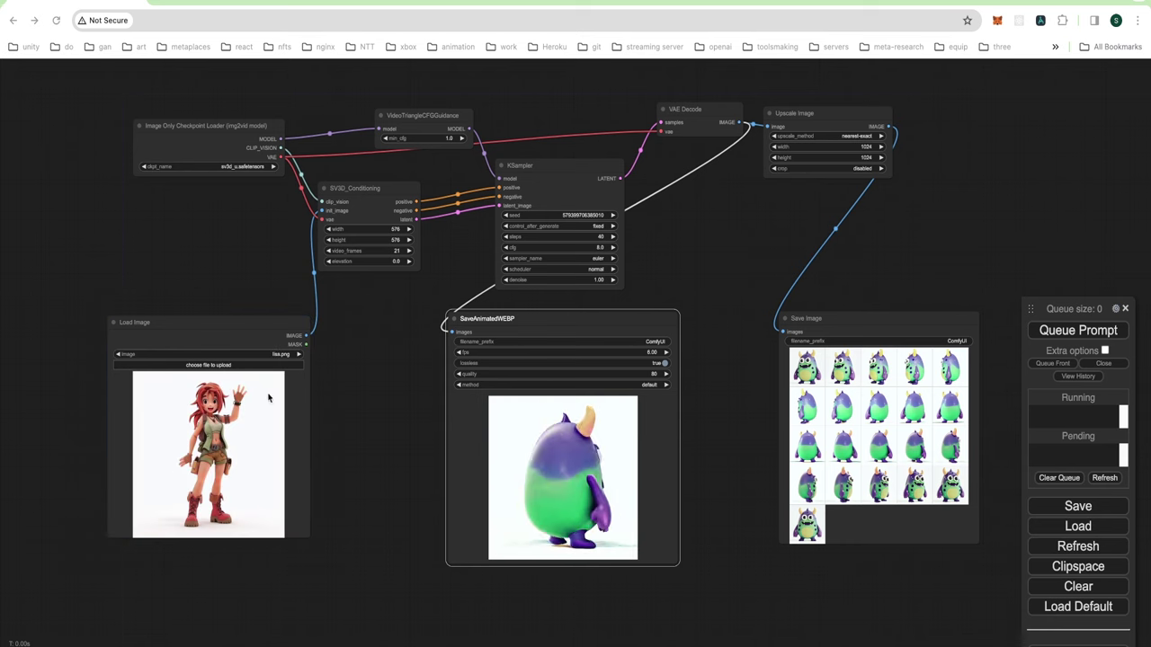
{"action": "left_click", "coordinate": [182, 128]}
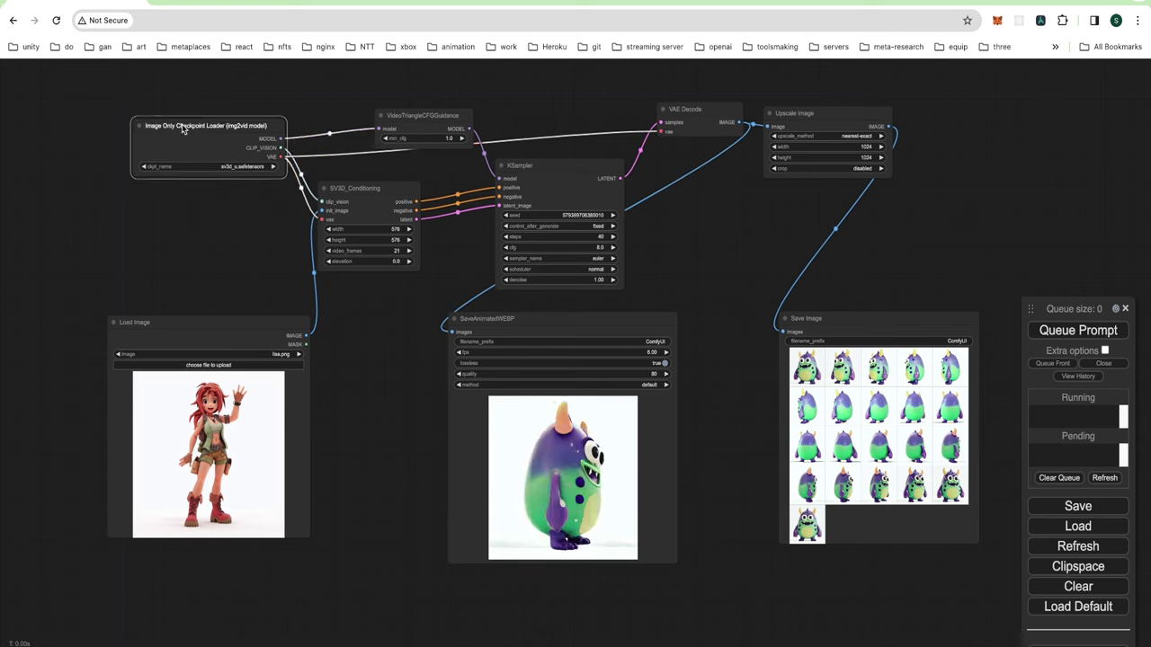
{"action": "left_click_drag", "start_coordinate": [182, 129], "coordinate": [182, 157]}
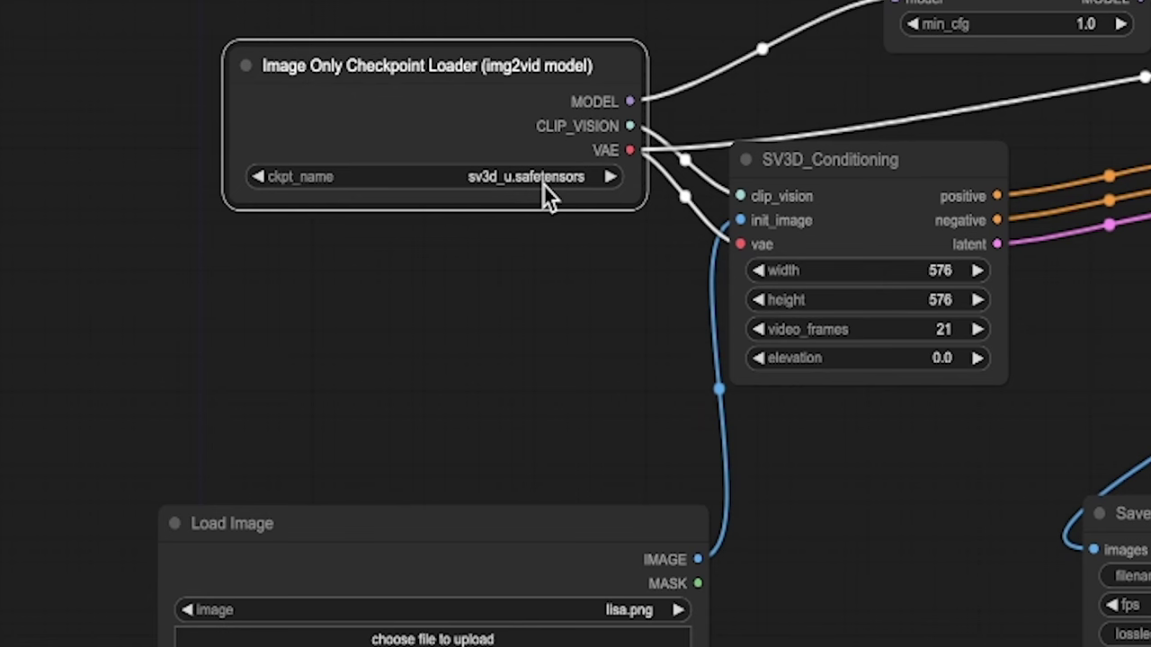
- Switch the checkpoint loader's ckpt_name to sv3d_p.safetensors and back to sv3d_u.safetensors
{"action": "left_click", "coordinate": [250, 198]}
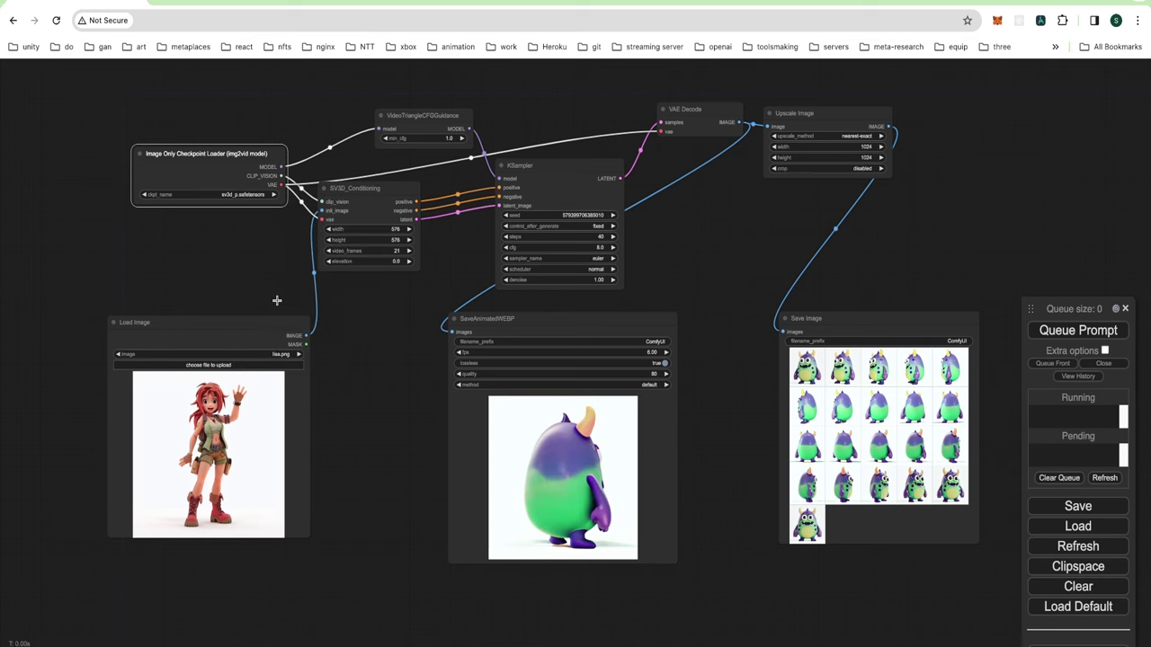
{"action": "left_click", "coordinate": [279, 309]}
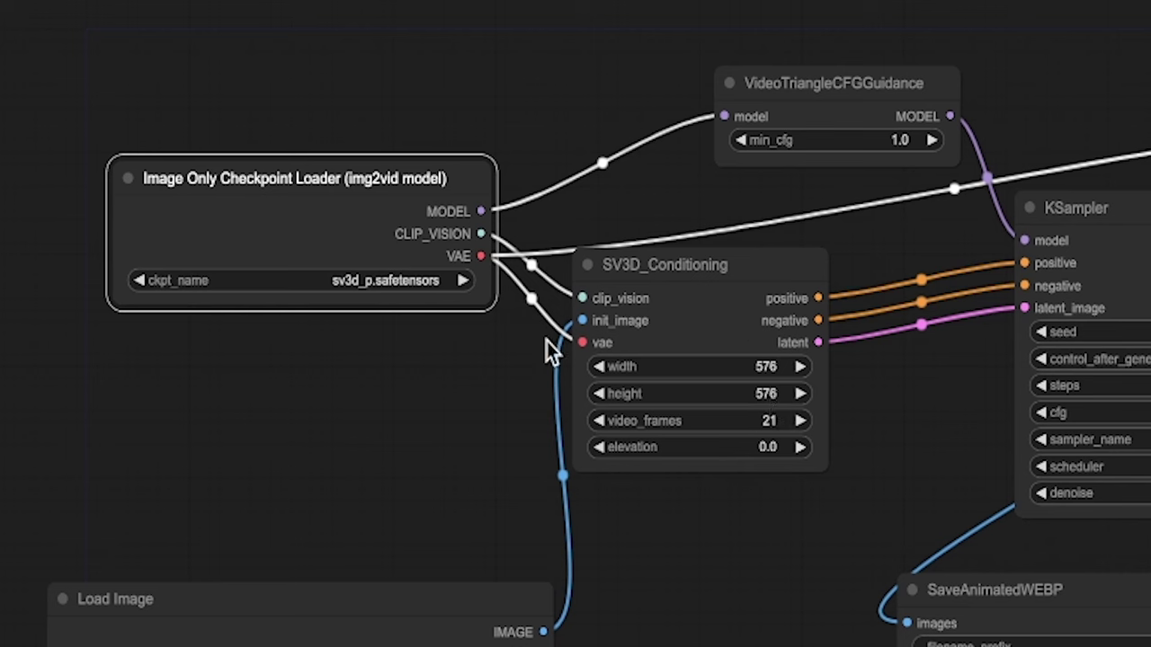
{"action": "left_click", "coordinate": [380, 287]}
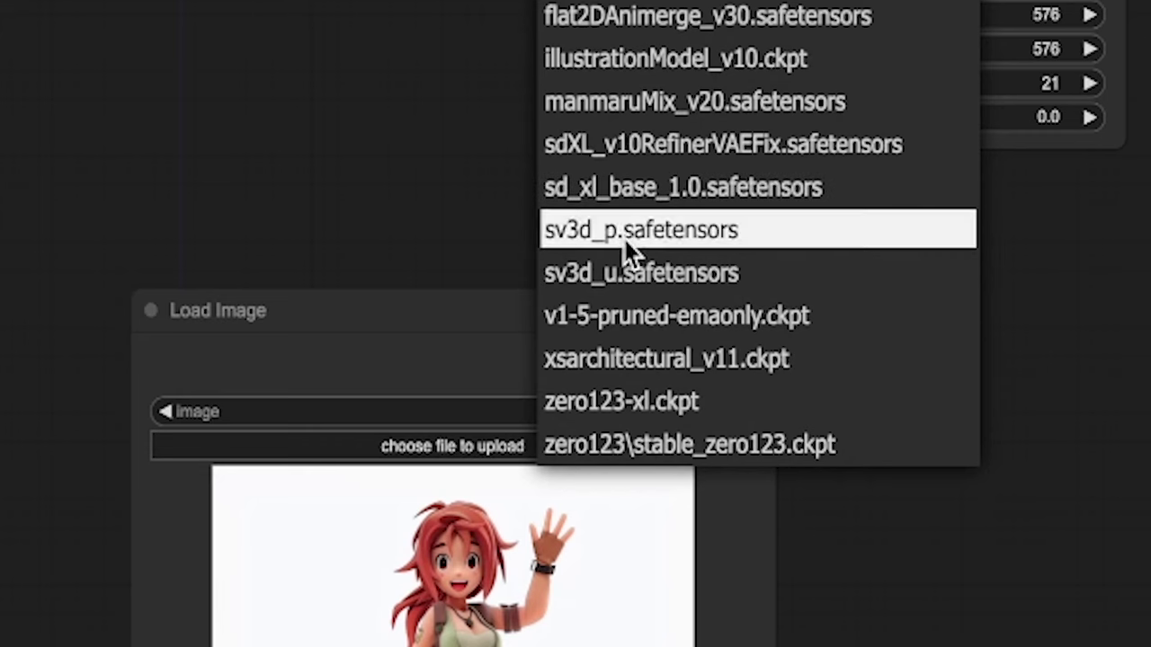
{"action": "left_click", "coordinate": [625, 274]}
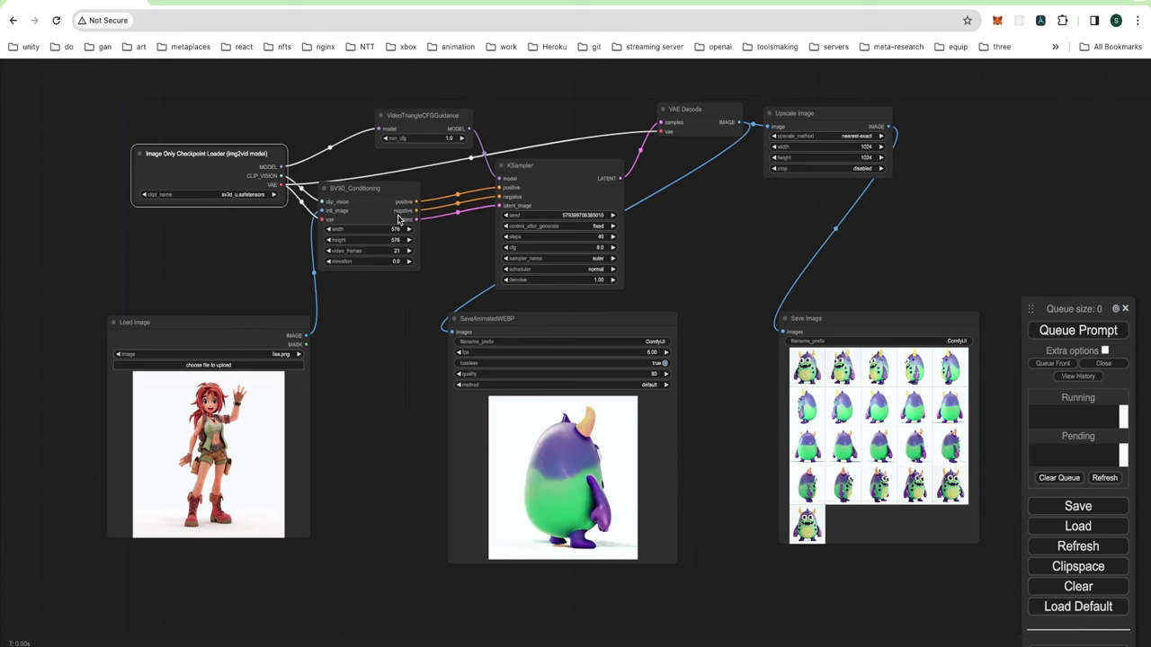
- Reposition the VideoTriangleCFGGuidance node slightly left and the Upscale Image node slightly right in the graph
{"action": "left_click_drag", "start_coordinate": [422, 114], "coordinate": [401, 114]}
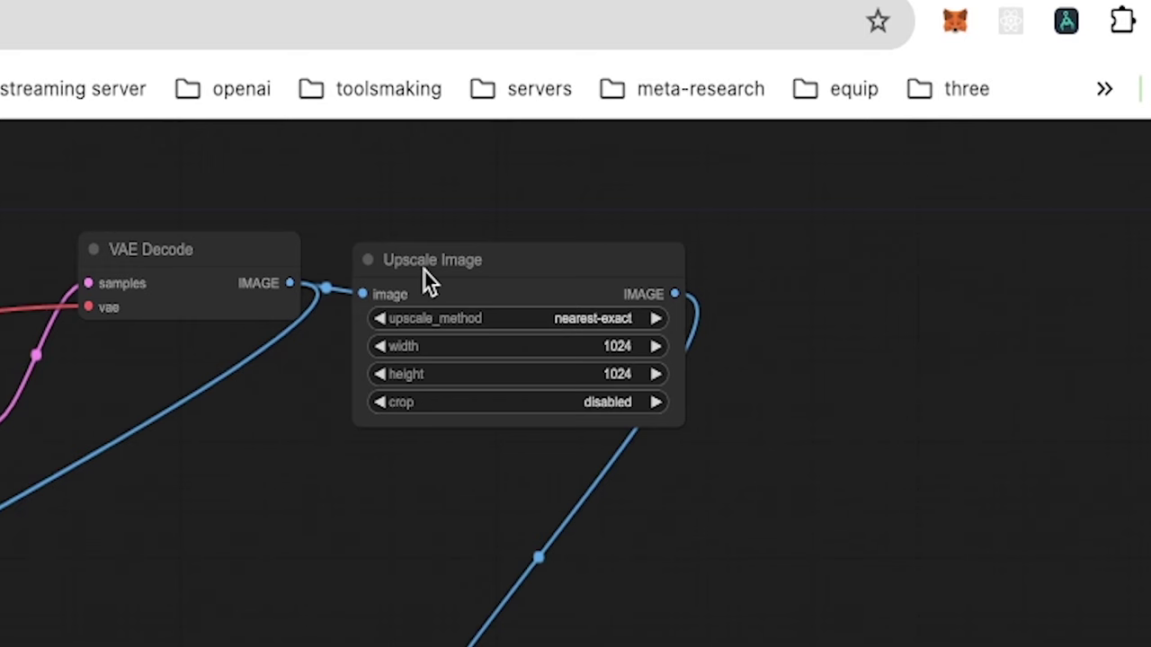
{"action": "left_click_drag", "start_coordinate": [441, 263], "coordinate": [500, 263]}
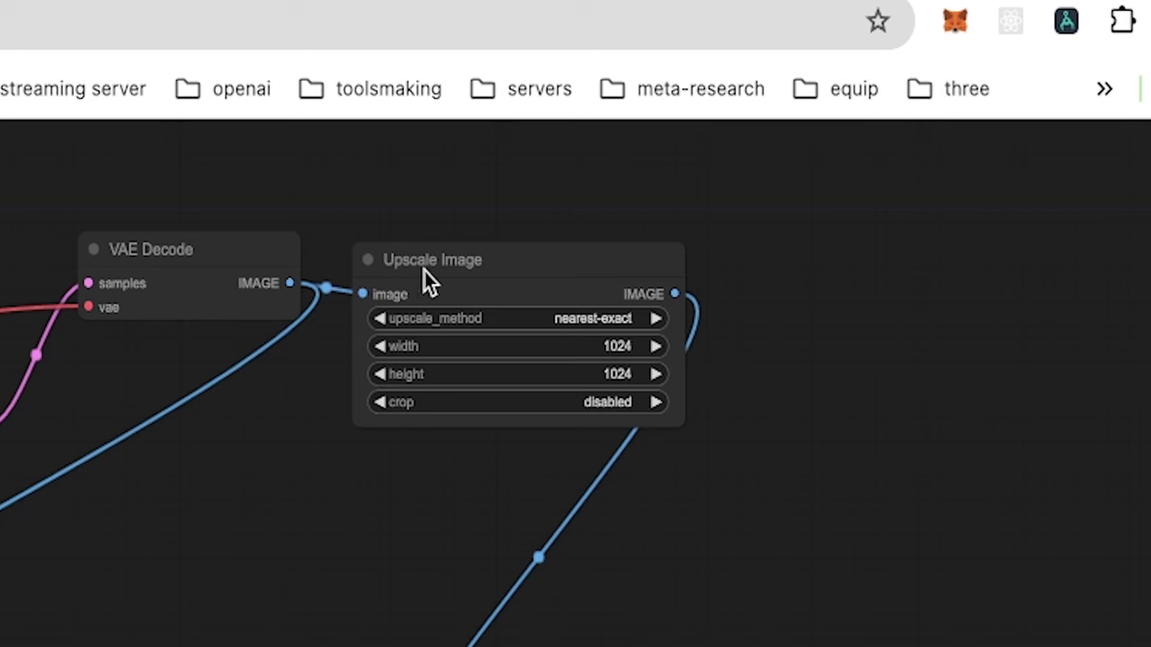
{"action": "left_click_drag", "start_coordinate": [442, 262], "coordinate": [499, 261]}
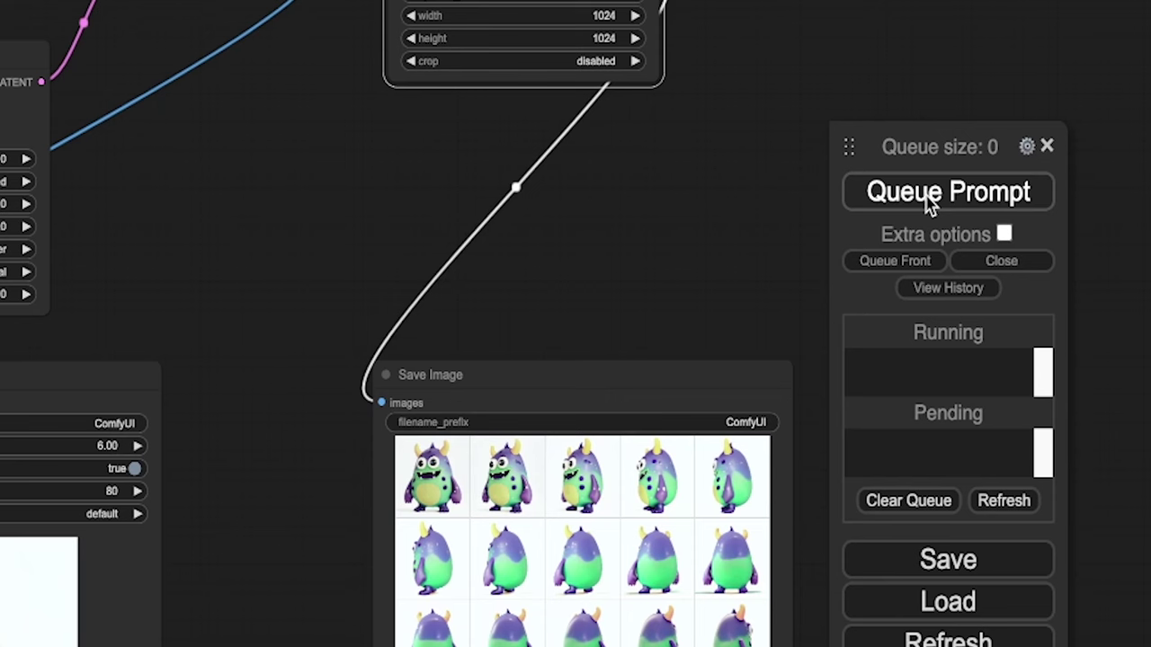
- Queue the prompt to generate the turnaround frames from lisa.png
{"action": "left_click", "coordinate": [927, 205]}
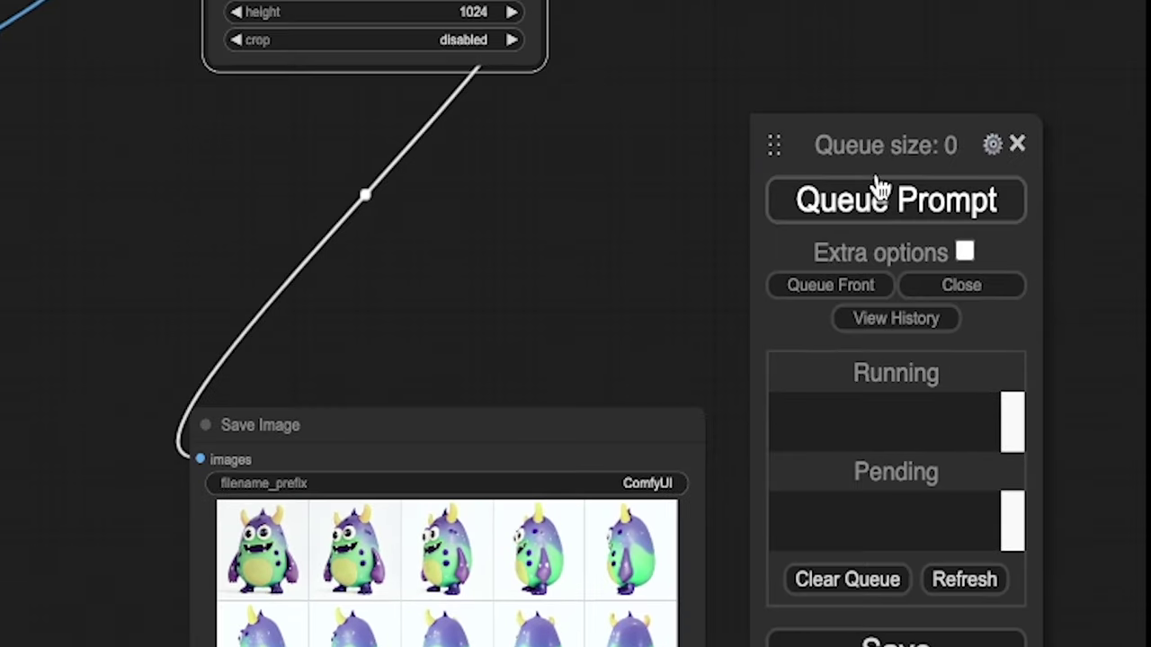
{"action": "left_click", "coordinate": [859, 205]}
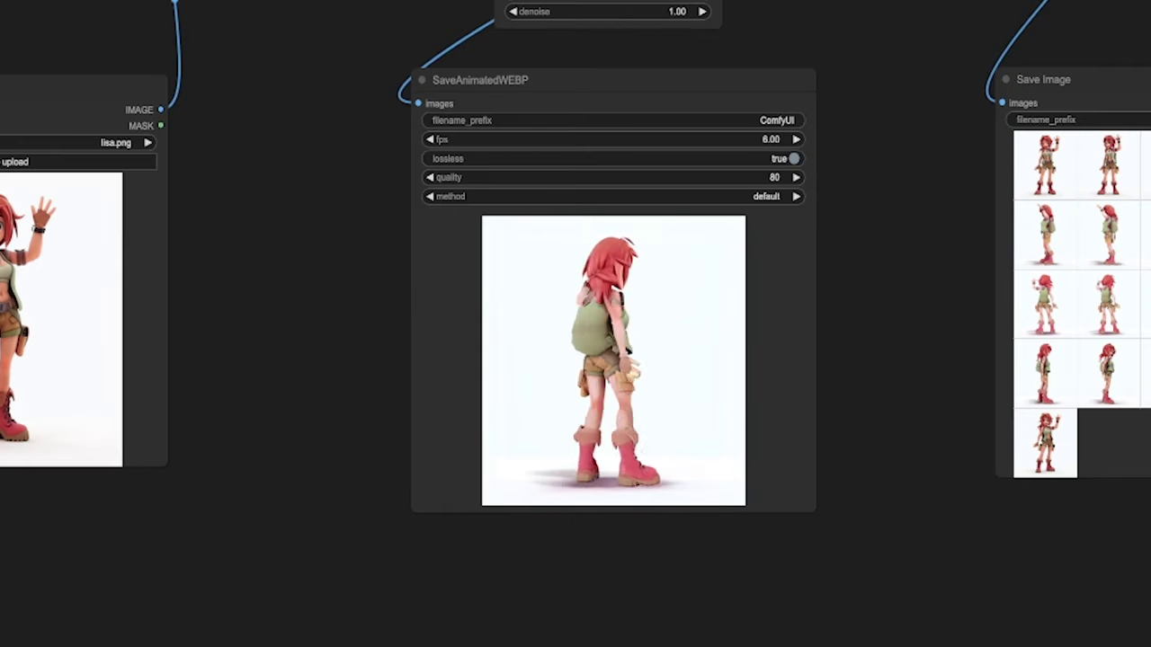
- Enlarge the first generated frame in the Save Image node and move the node closer to the SaveAnimatedWEBP node
{"action": "left_click", "coordinate": [1043, 171]}
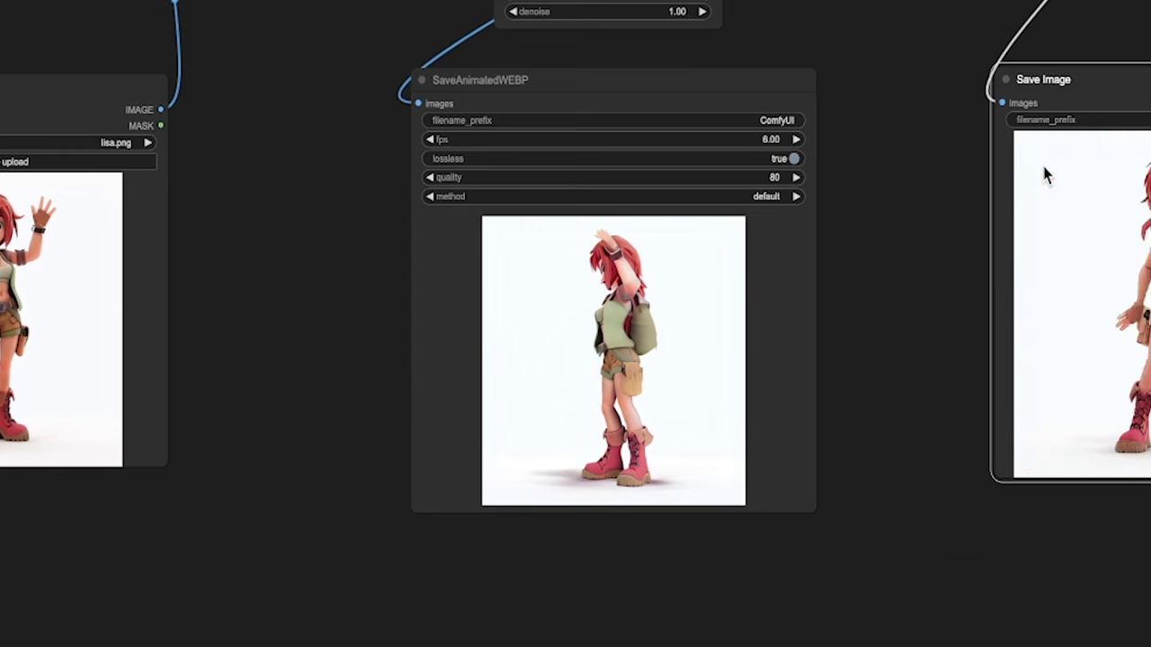
{"action": "left_click_drag", "start_coordinate": [1150, 74], "coordinate": [1051, 36]}
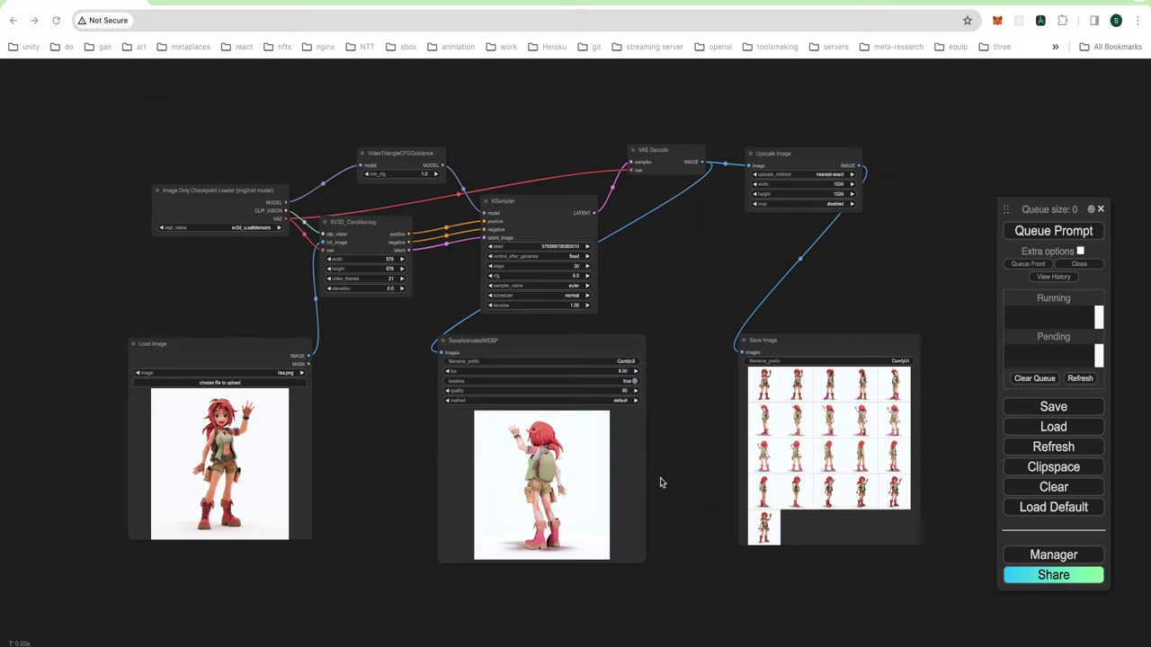
{"action": "left_click", "coordinate": [763, 386]}
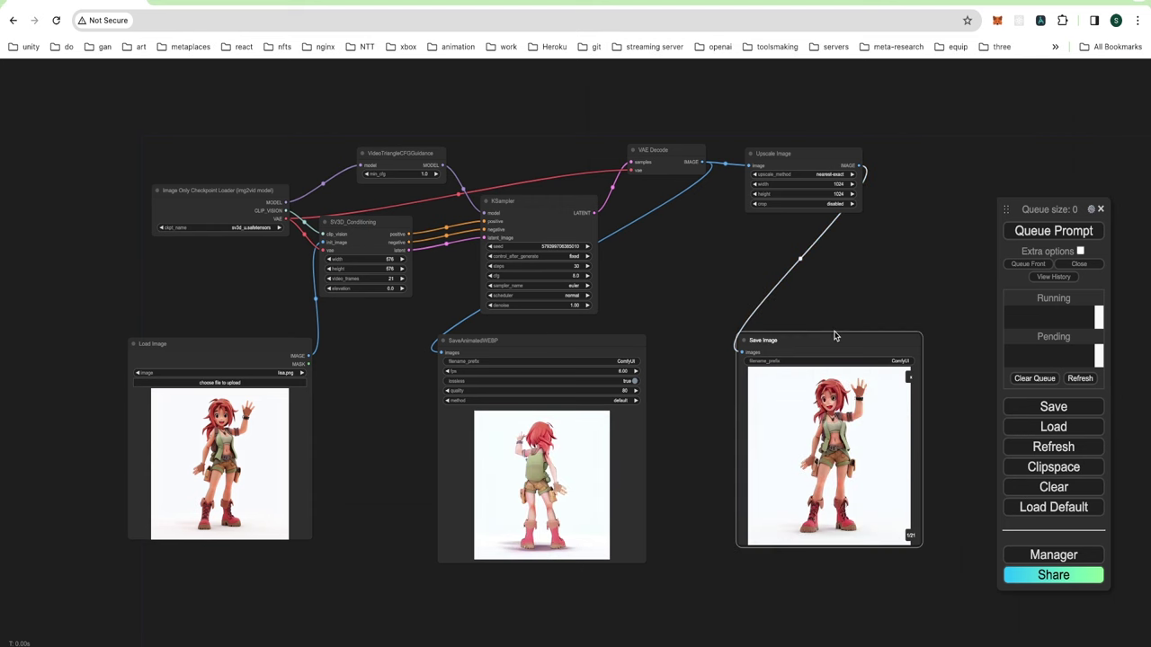
{"action": "left_click_drag", "start_coordinate": [831, 341], "coordinate": [778, 327]}
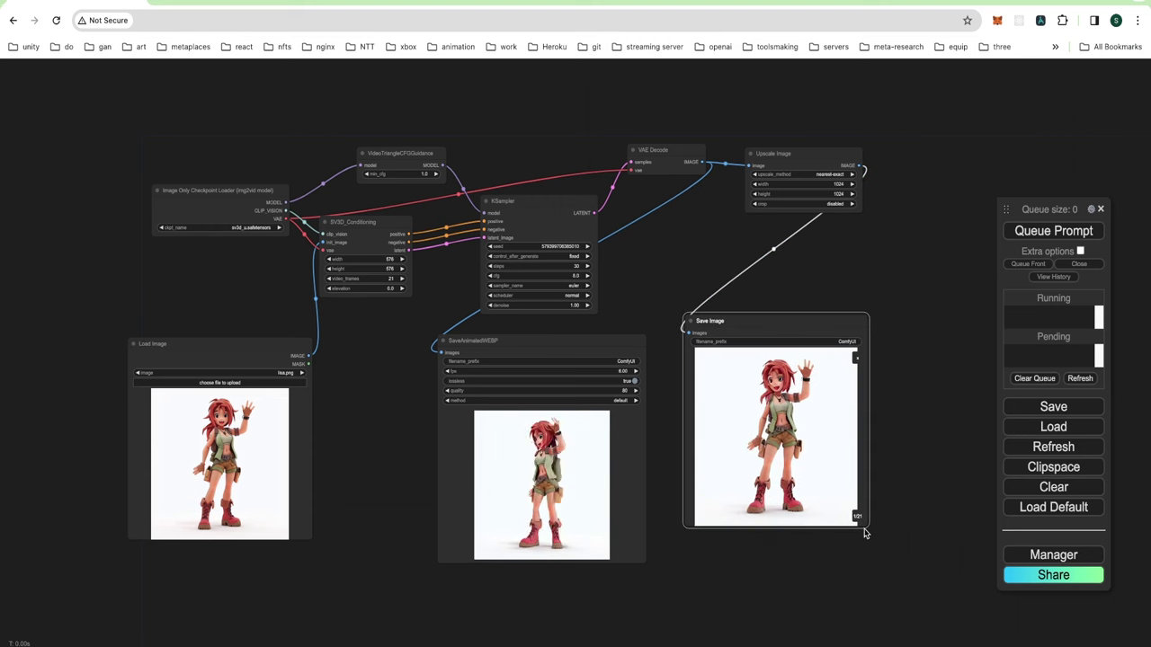
{"action": "mouse_move", "coordinate": [864, 532]}
{"action": "left_mouse_down"}
{"action": "mouse_move", "coordinate": [891, 542]}
{"action": "mouse_move", "coordinate": [848, 515]}
{"action": "mouse_move", "coordinate": [860, 525]}
{"action": "left_mouse_up"}
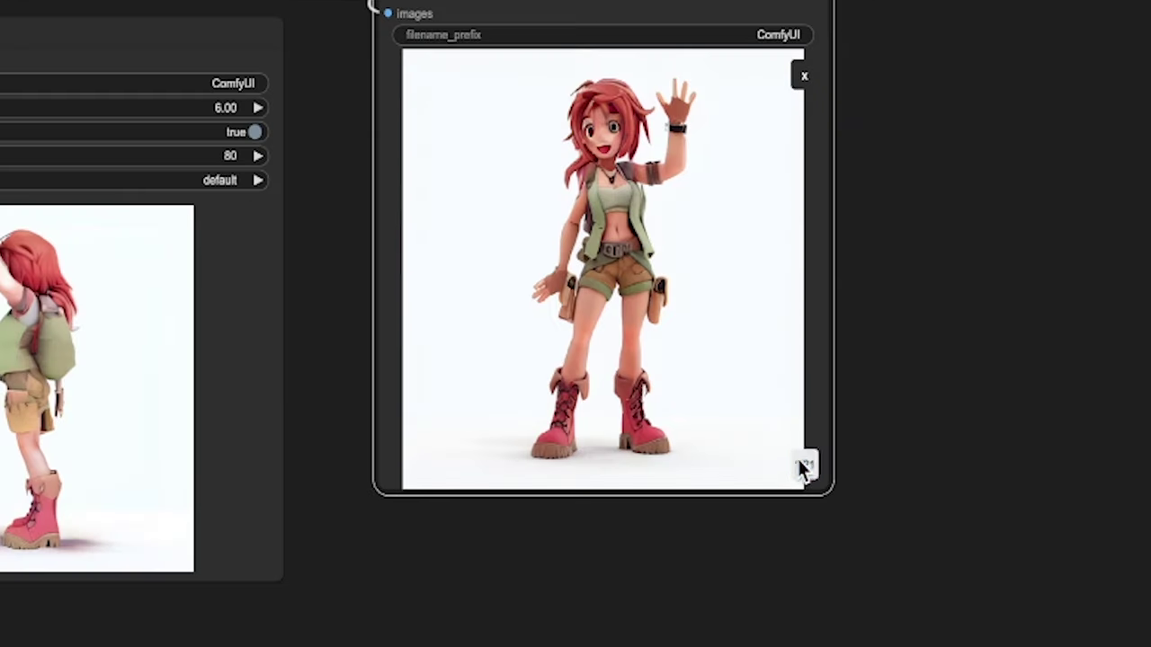
- Page through the enlarged turnaround frames in the Save Image node to examine the character from successive angles
{"action": "left_click", "coordinate": [853, 510]}
{"action": "left_click", "coordinate": [853, 509]}
{"action": "left_click", "coordinate": [853, 510]}
{"action": "left_click", "coordinate": [853, 511]}
{"action": "left_click", "coordinate": [854, 511]}
{"action": "left_click", "coordinate": [854, 510]}
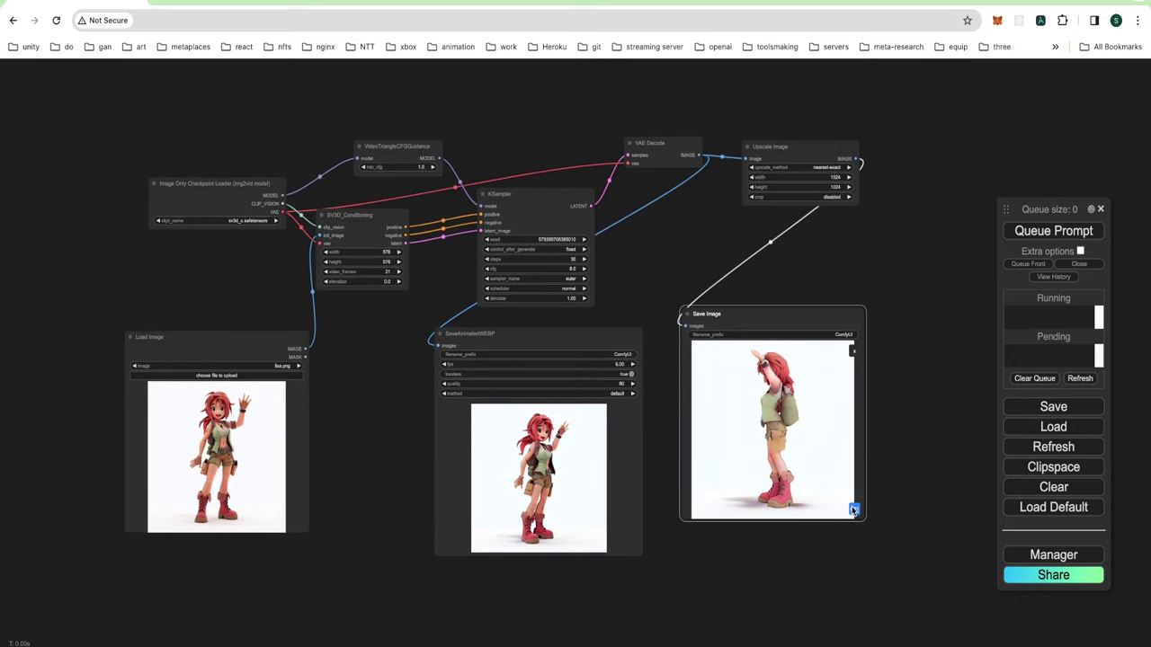
{"action": "left_click", "coordinate": [854, 510]}
{"action": "left_click", "coordinate": [855, 509]}
{"action": "left_click", "coordinate": [855, 509]}
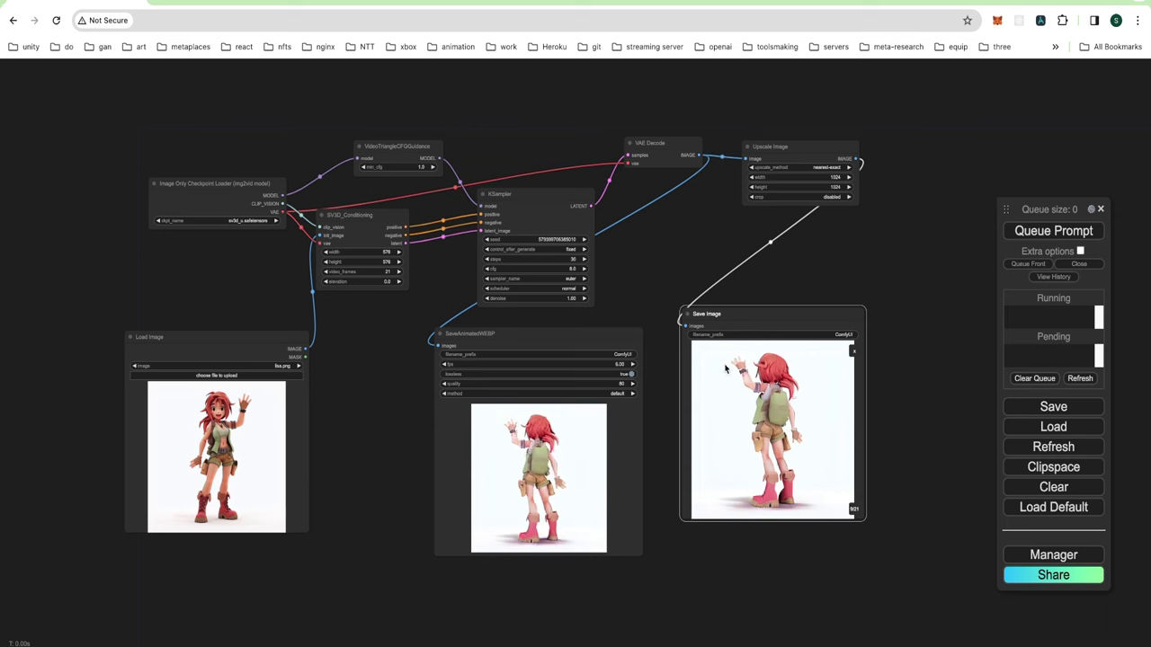
{"action": "left_click", "coordinate": [854, 510]}
{"action": "left_click", "coordinate": [855, 510]}
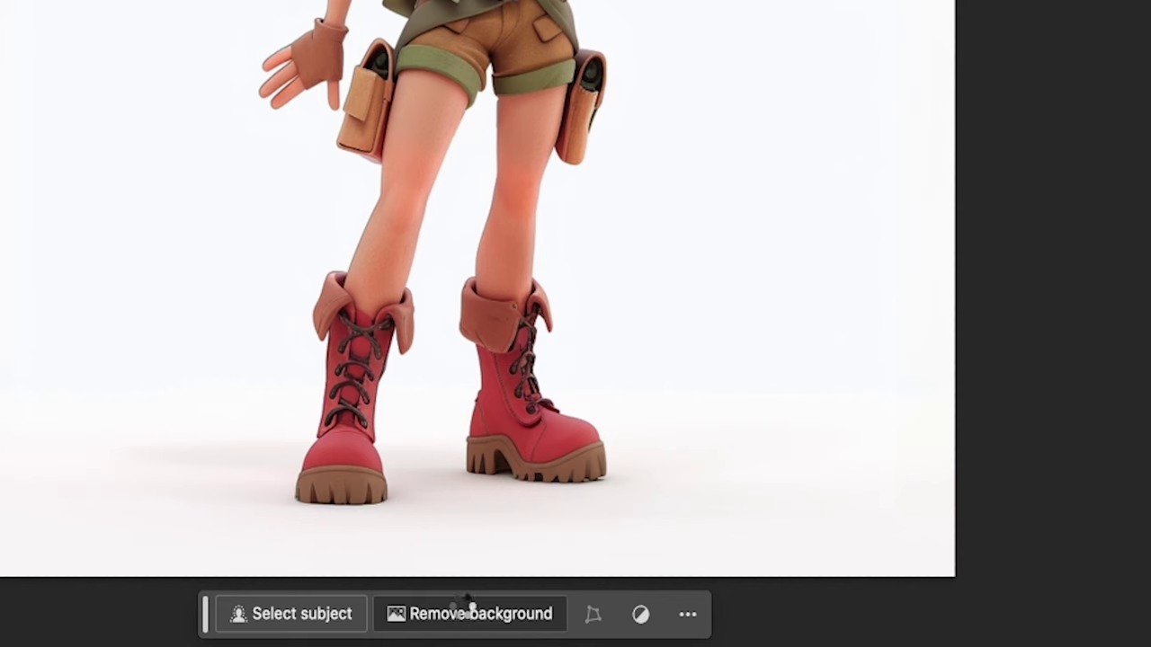
- In Photoshop, remove the background from the red-haired character image and apply the resulting layer mask to Layer 0
{"action": "left_click", "coordinate": [470, 613]}
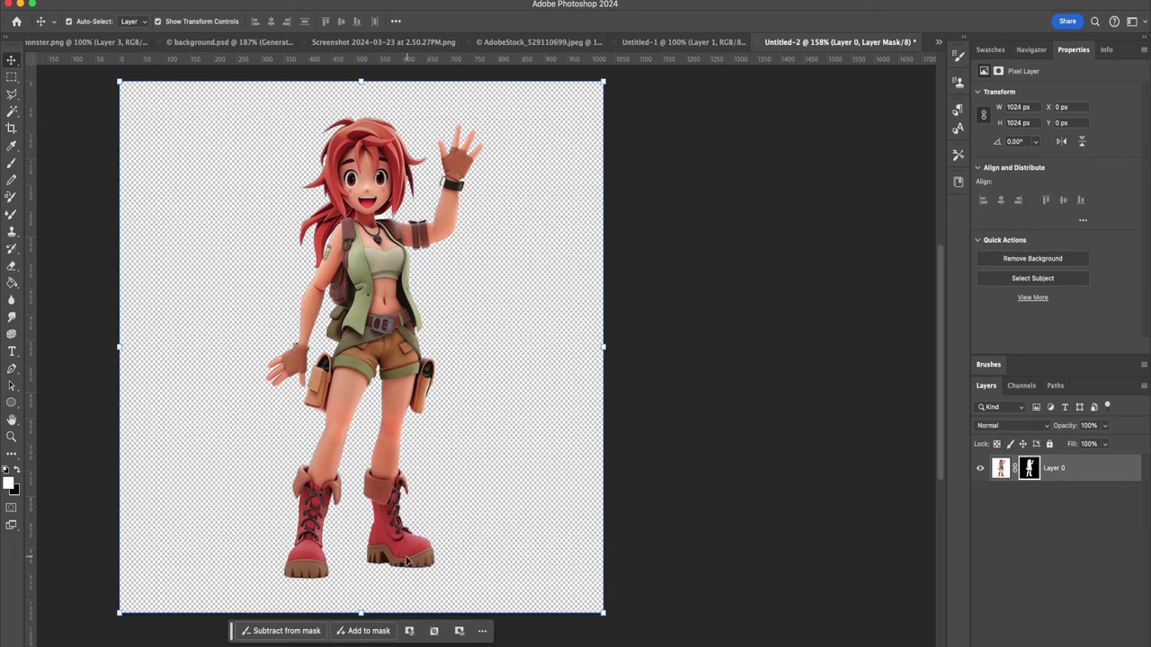
{"action": "key", "text": "super+a"}
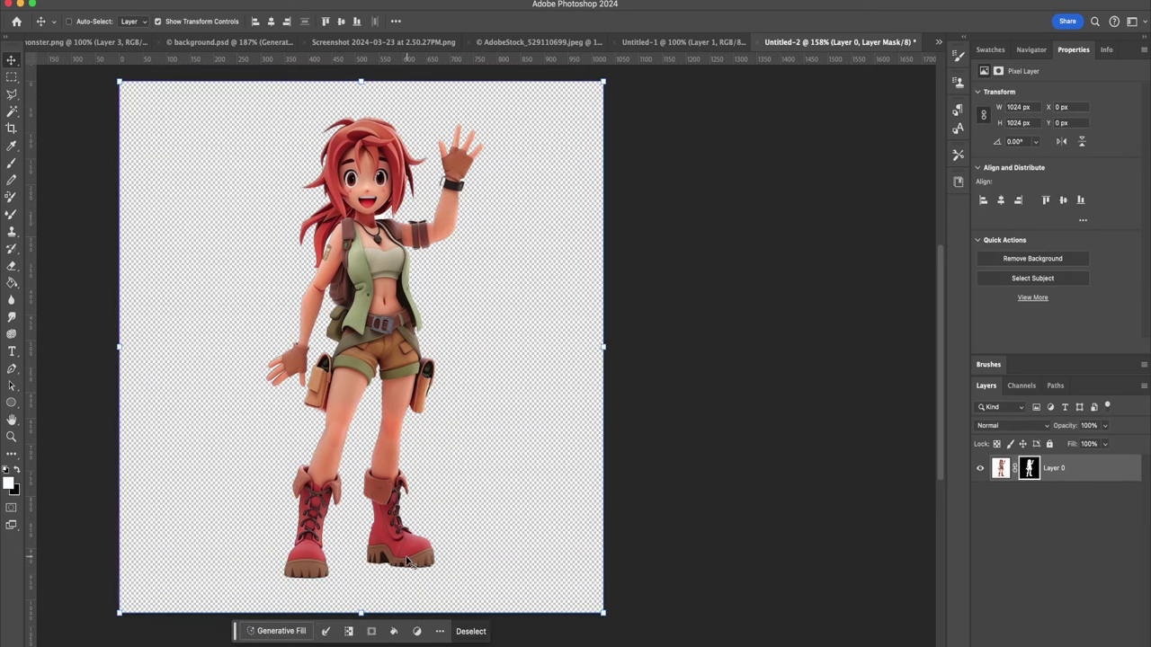
{"action": "left_click", "coordinate": [1030, 471]}
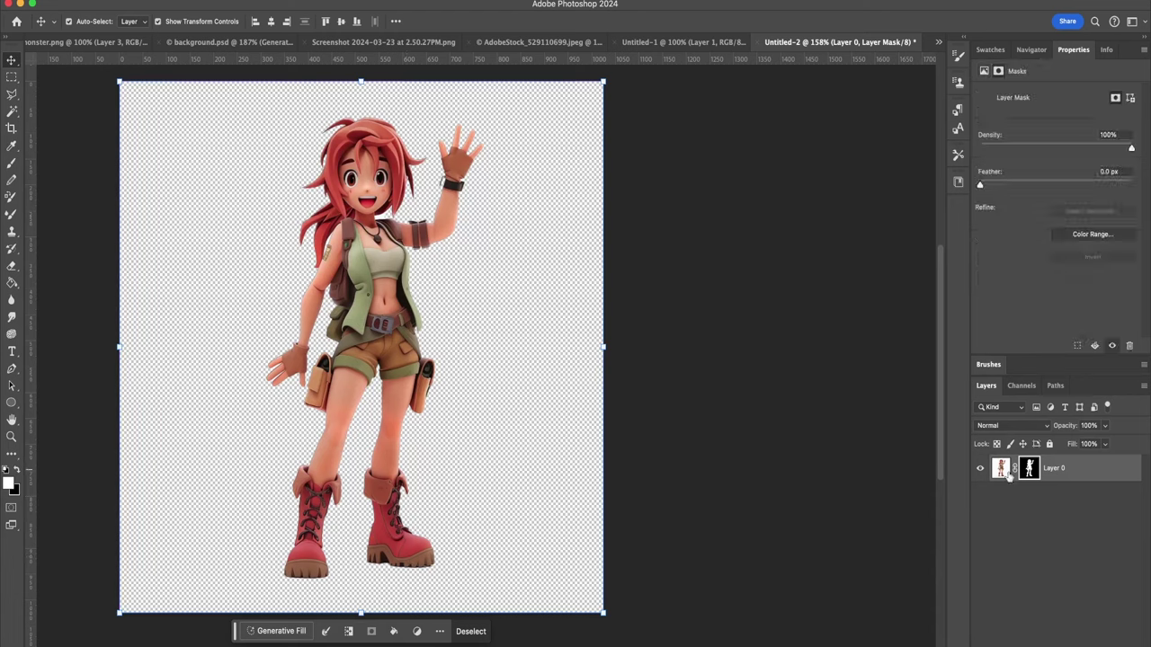
{"action": "right_click", "coordinate": [1031, 471]}
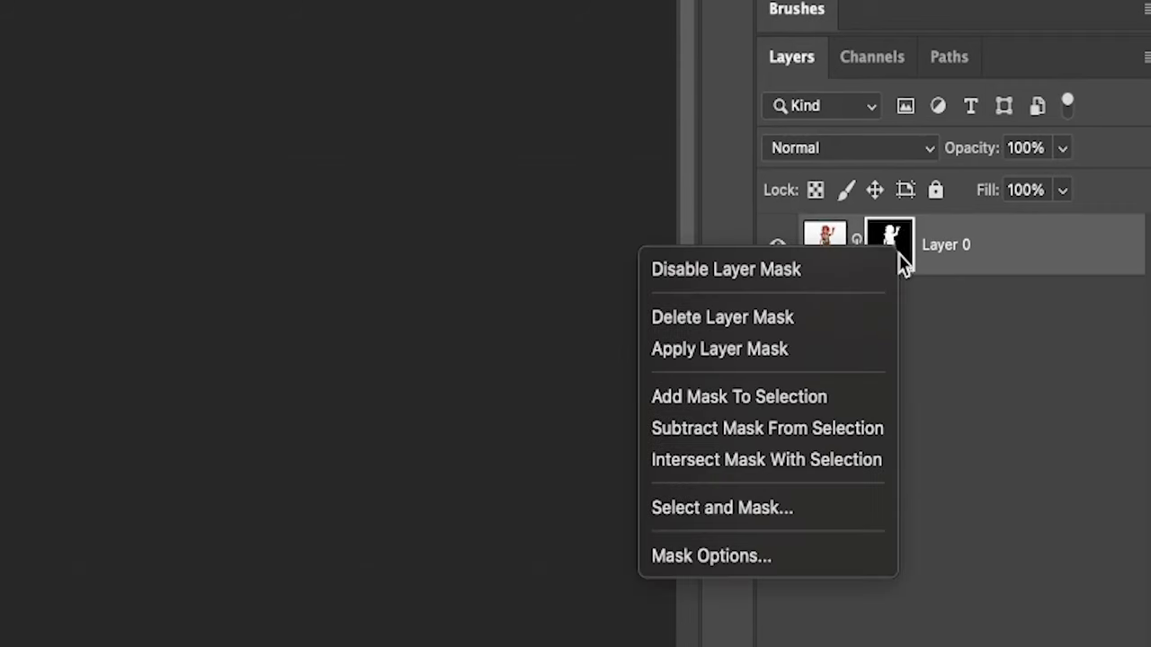
{"action": "left_click", "coordinate": [991, 514]}
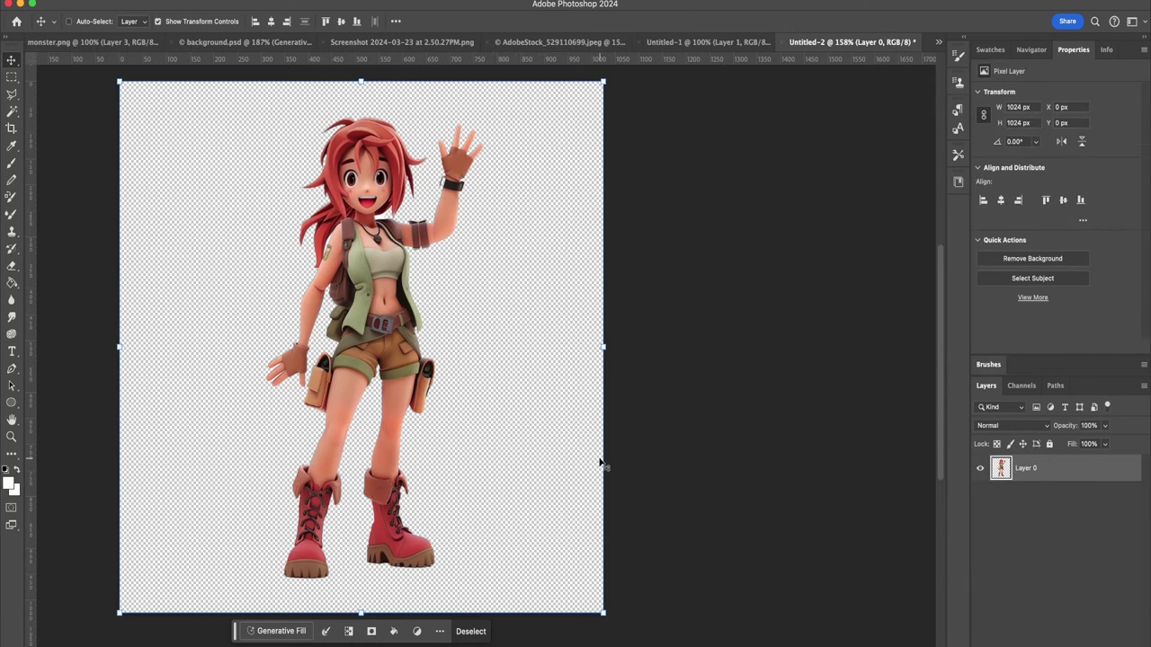
- Paste the character cutout as a new layer into the lined Untitled-1 document
{"action": "left_click", "coordinate": [710, 42]}
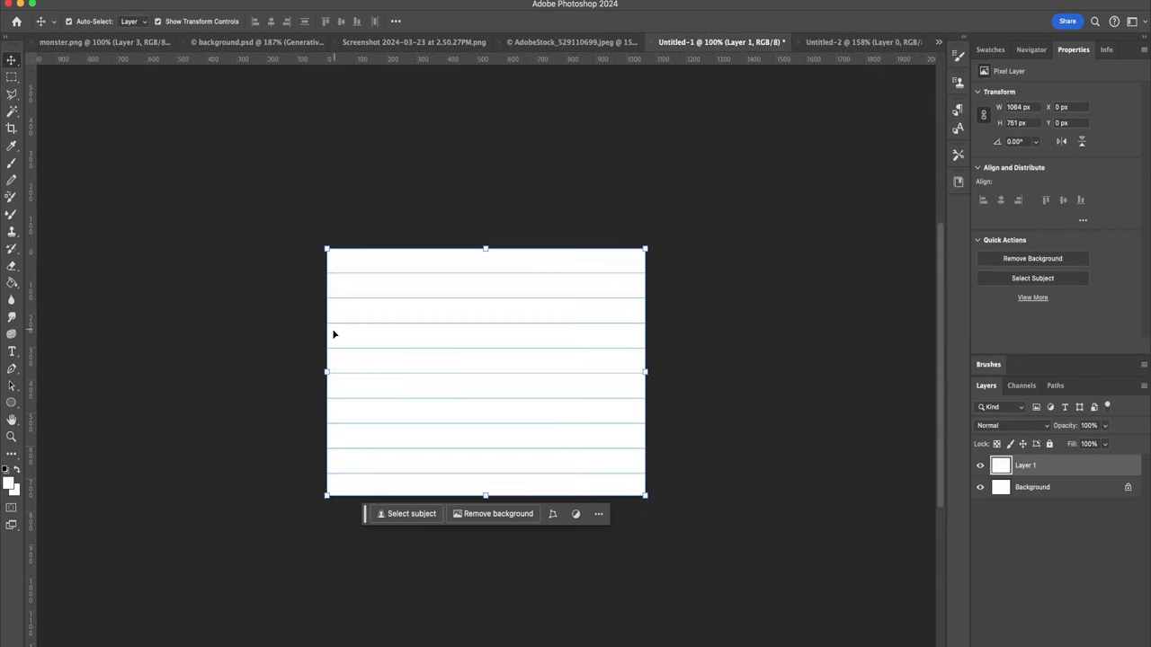
{"action": "left_click_drag", "start_coordinate": [326, 330], "coordinate": [329, 331]}
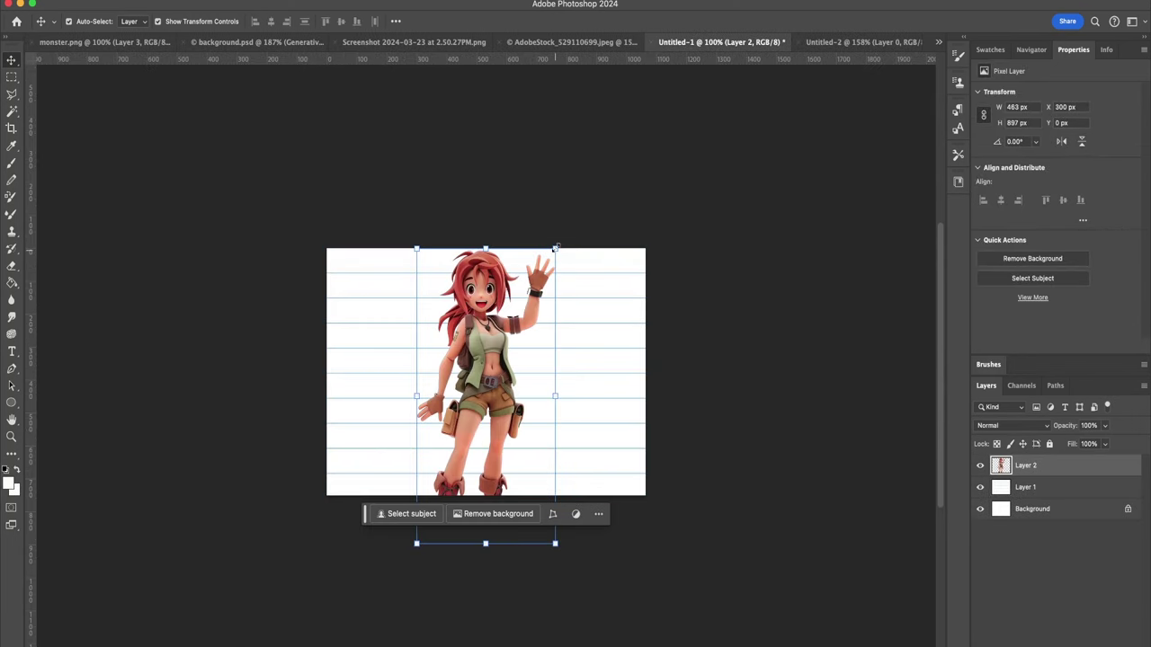
- Scale the character cutout to about 67.88% and place it at the left end of the lined sheet, feet just above the lower edge
{"action": "left_click_drag", "start_coordinate": [556, 247], "coordinate": [522, 317]}
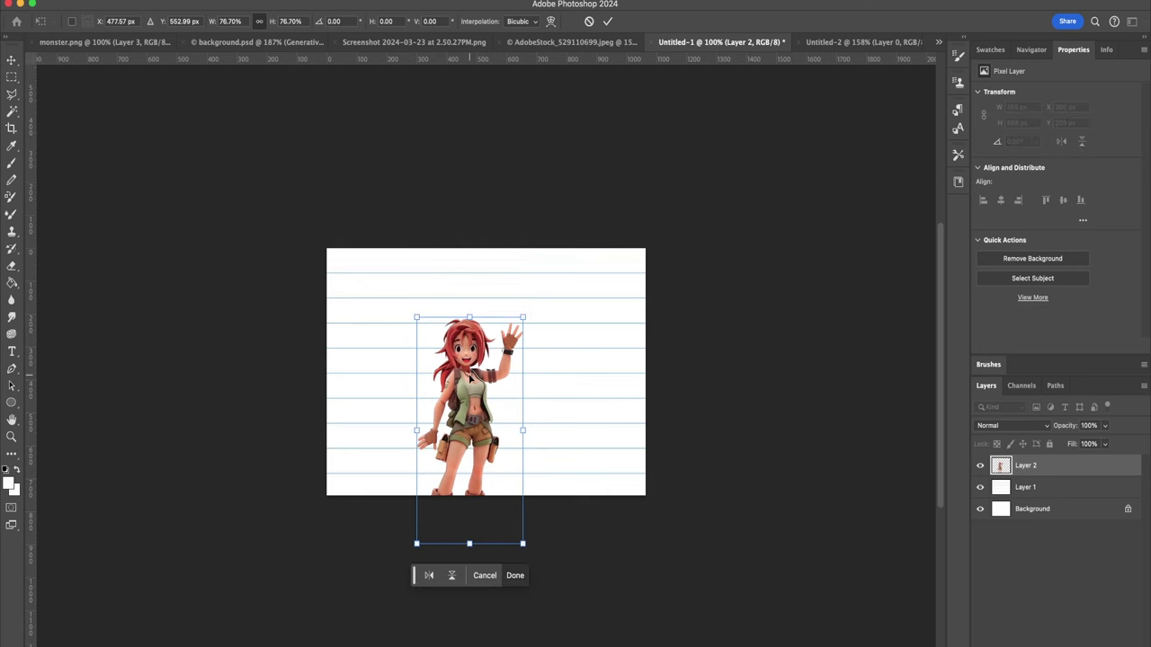
{"action": "left_click_drag", "start_coordinate": [469, 378], "coordinate": [390, 330]}
{"action": "left_click_drag", "start_coordinate": [442, 267], "coordinate": [428, 293]}
{"action": "left_click_drag", "start_coordinate": [386, 374], "coordinate": [385, 367]}
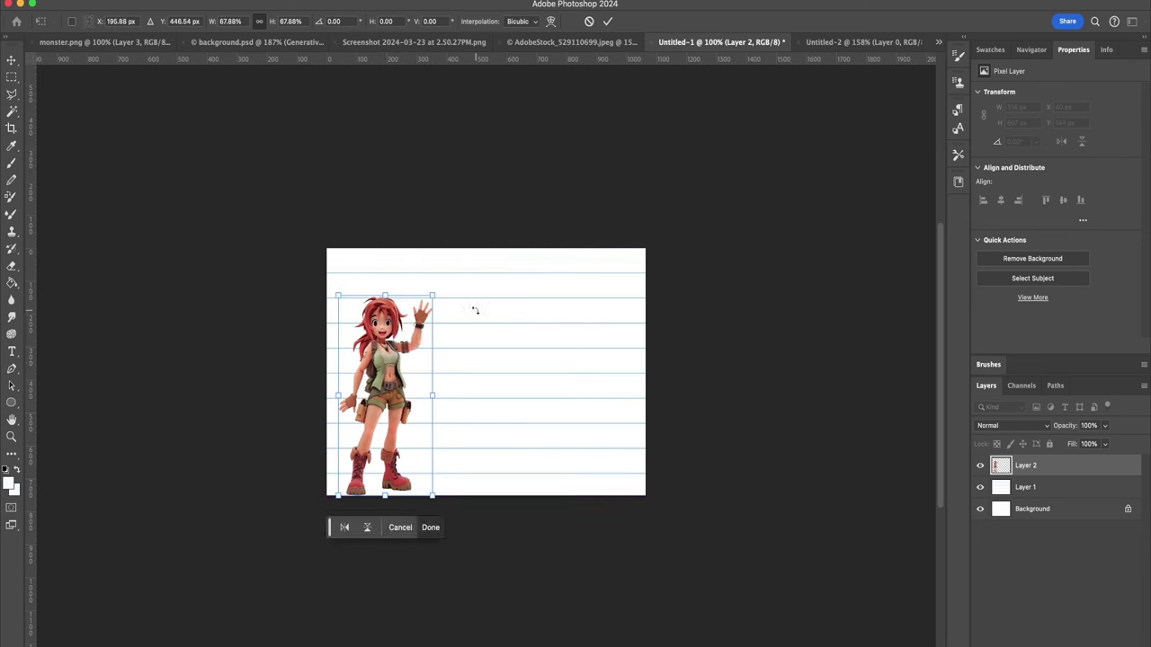
{"action": "key", "text": "Up"}
{"action": "key", "text": "Up"}
{"action": "key", "text": "Up"}
{"action": "key", "text": "Up"}
{"action": "key", "text": "Up"}
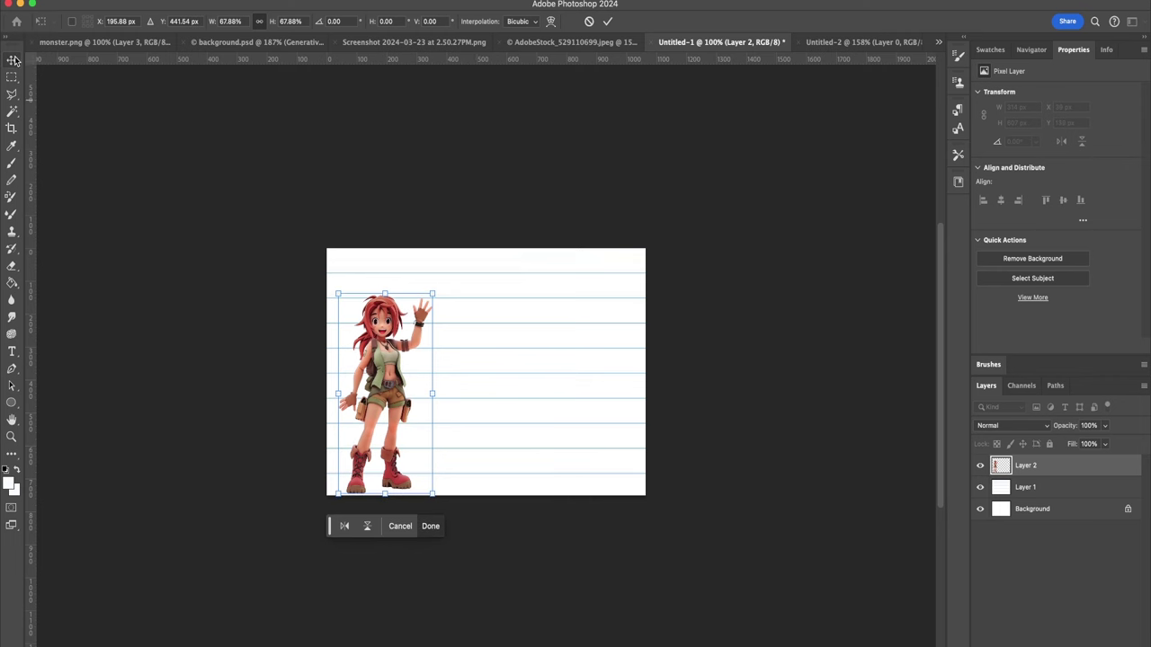
{"action": "key", "text": "Return"}
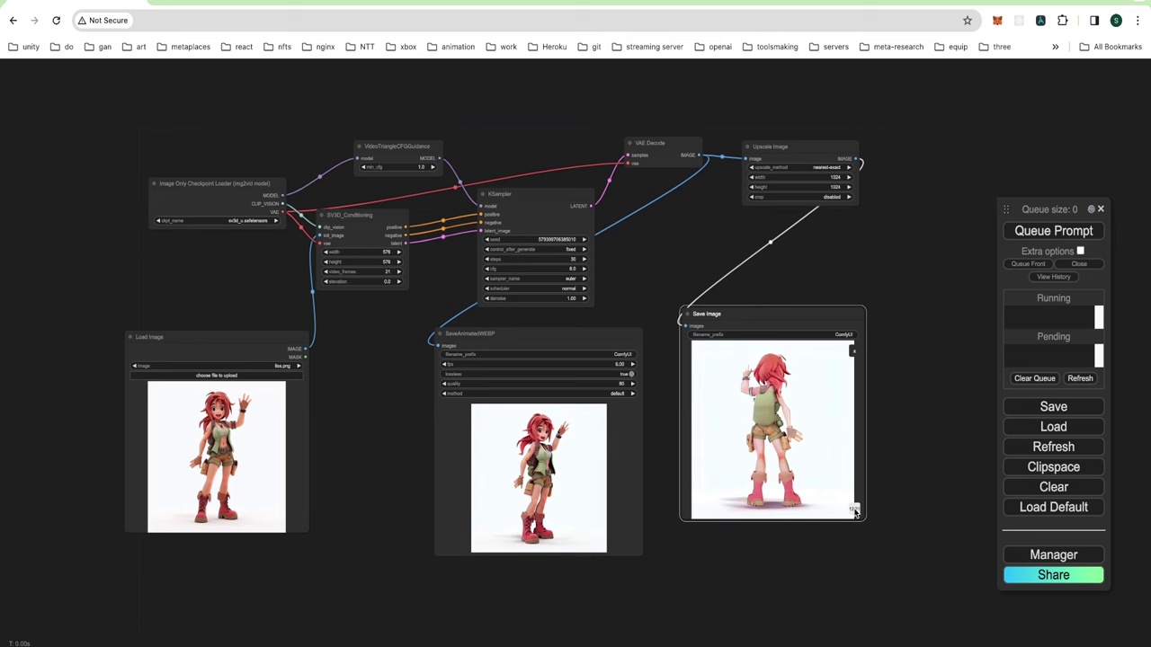
- Open the side-view frame from ComfyUI's Save Image node at full size and copy it into the lined Photoshop document as a new layer
{"action": "right_click", "coordinate": [785, 423]}
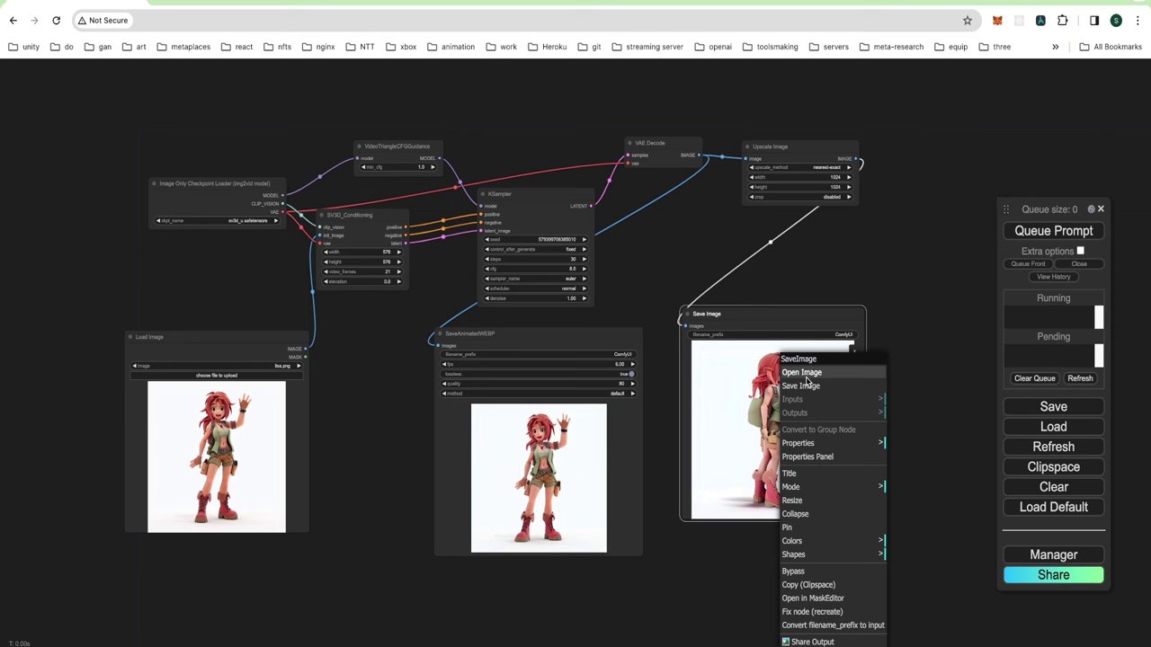
{"action": "left_click", "coordinate": [504, 200]}
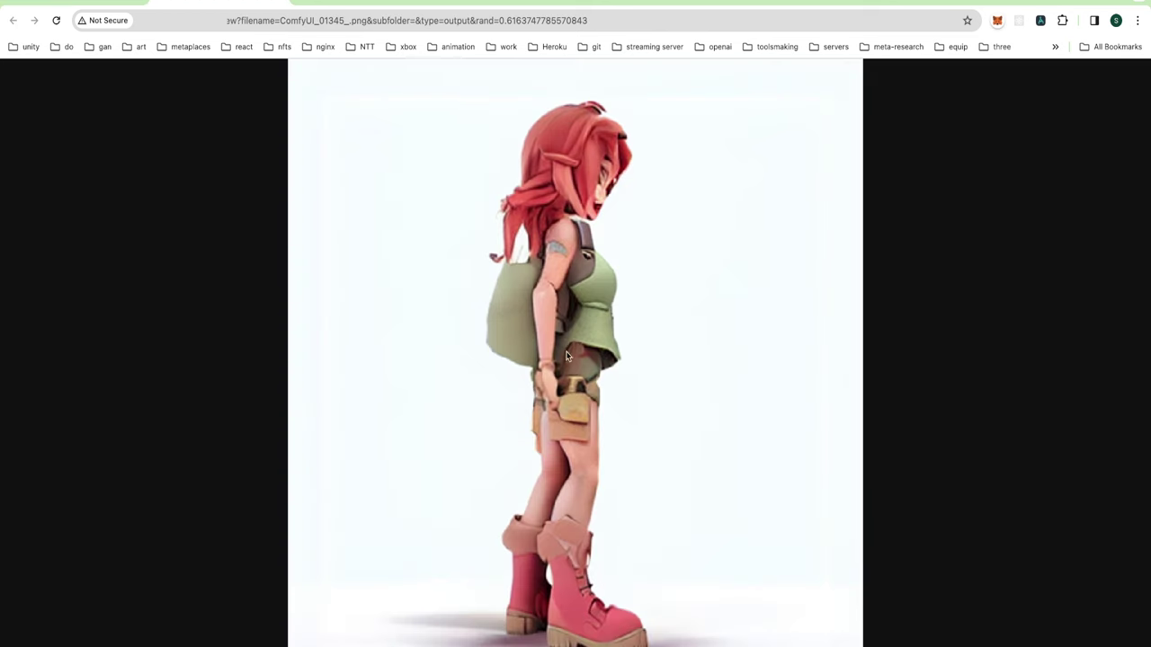
{"action": "right_click", "coordinate": [540, 344]}
{"action": "left_click", "coordinate": [557, 375]}
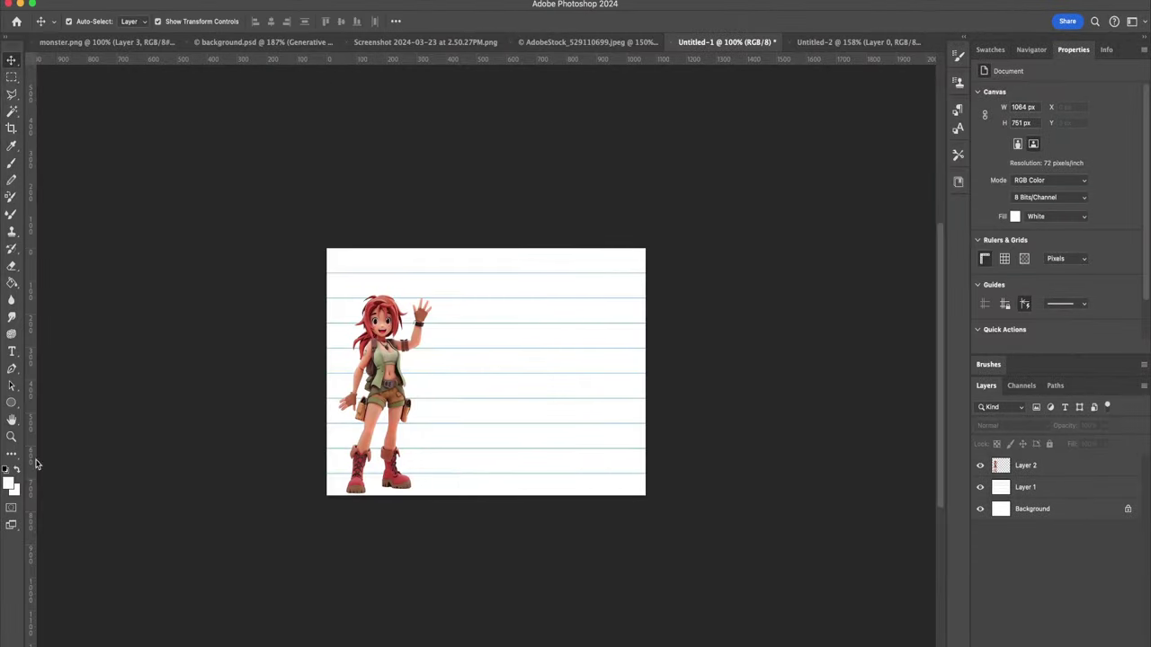
{"action": "key", "text": "super+v"}
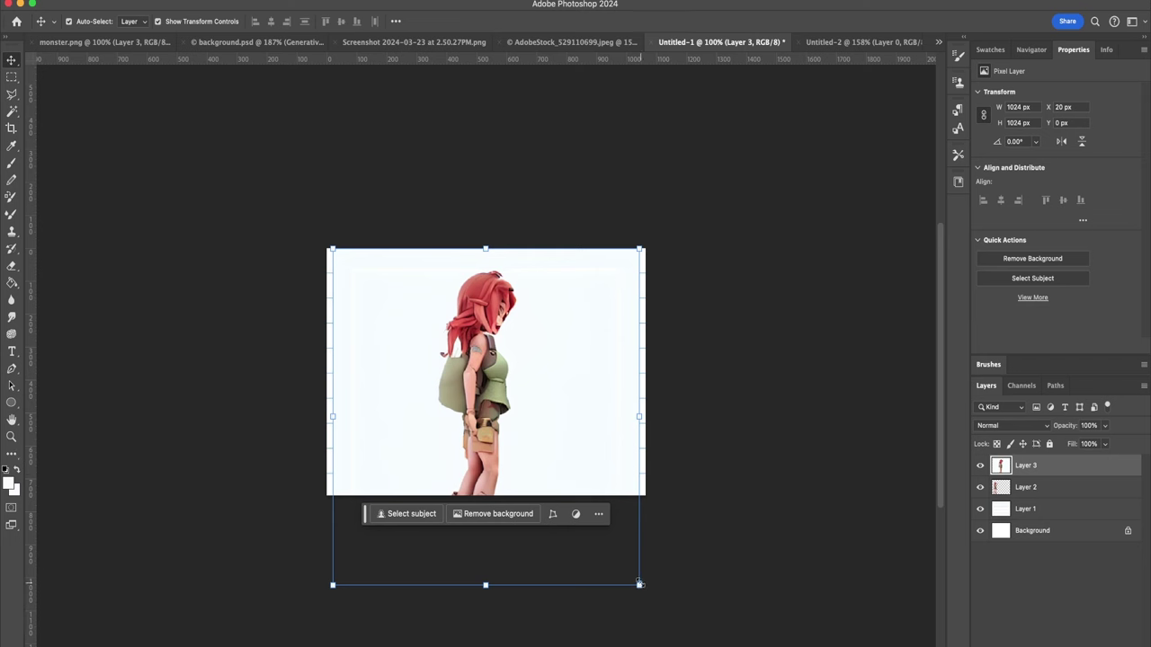
- Scale the side-view frame to about 687 × 686 px beside the front view and remove its background
{"action": "left_click_drag", "start_coordinate": [639, 585], "coordinate": [545, 507]}
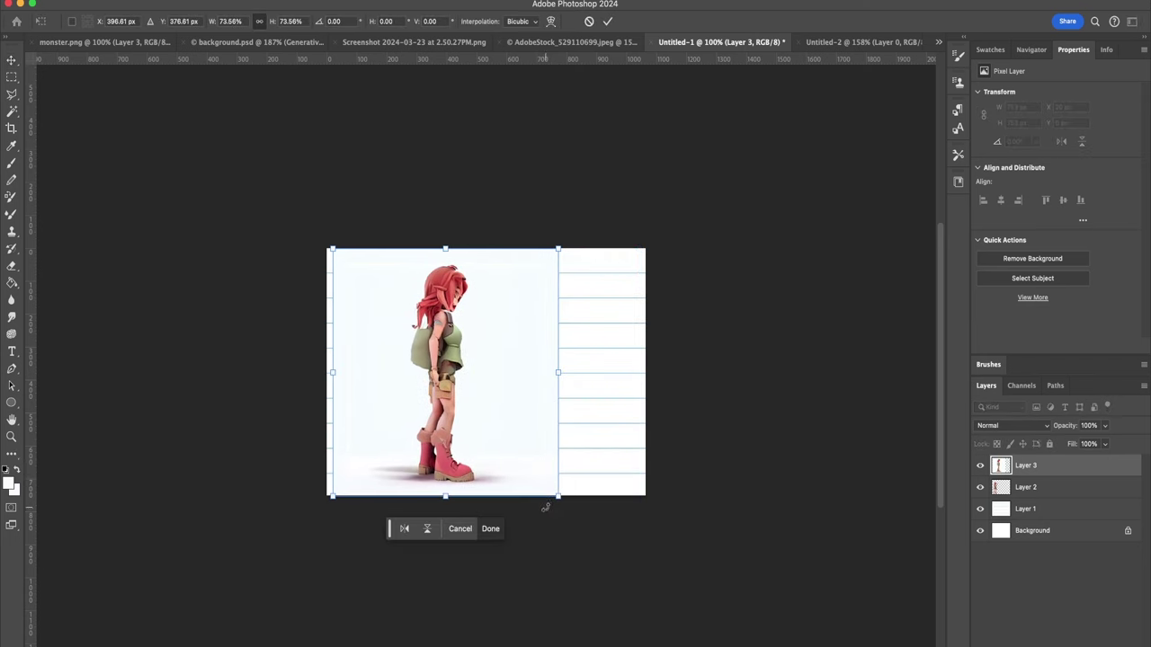
{"action": "left_click_drag", "start_coordinate": [439, 400], "coordinate": [538, 415]}
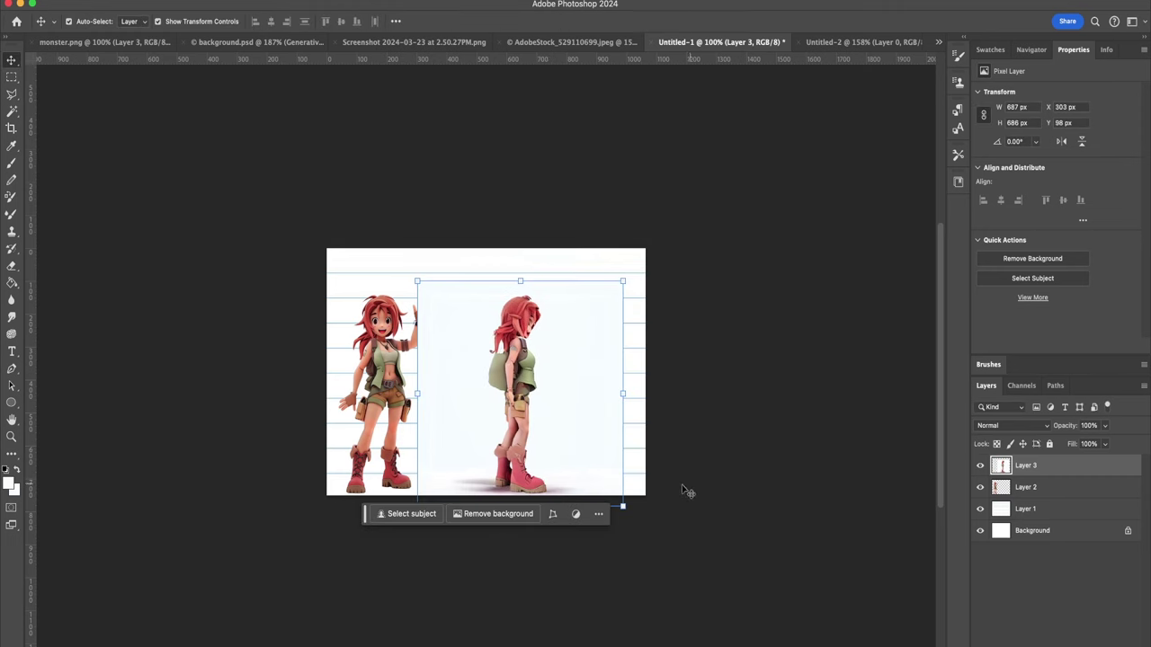
{"action": "left_click", "coordinate": [514, 516]}
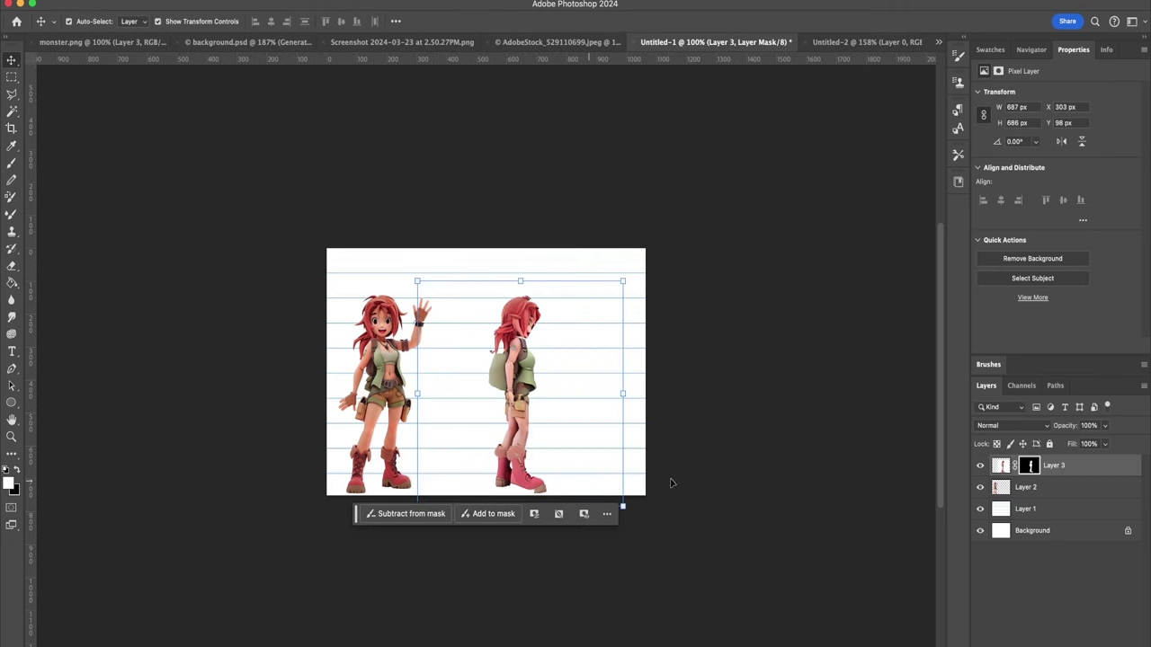
- Touch up the side view's layer mask around the boot soles
{"action": "left_click", "coordinate": [1030, 468]}
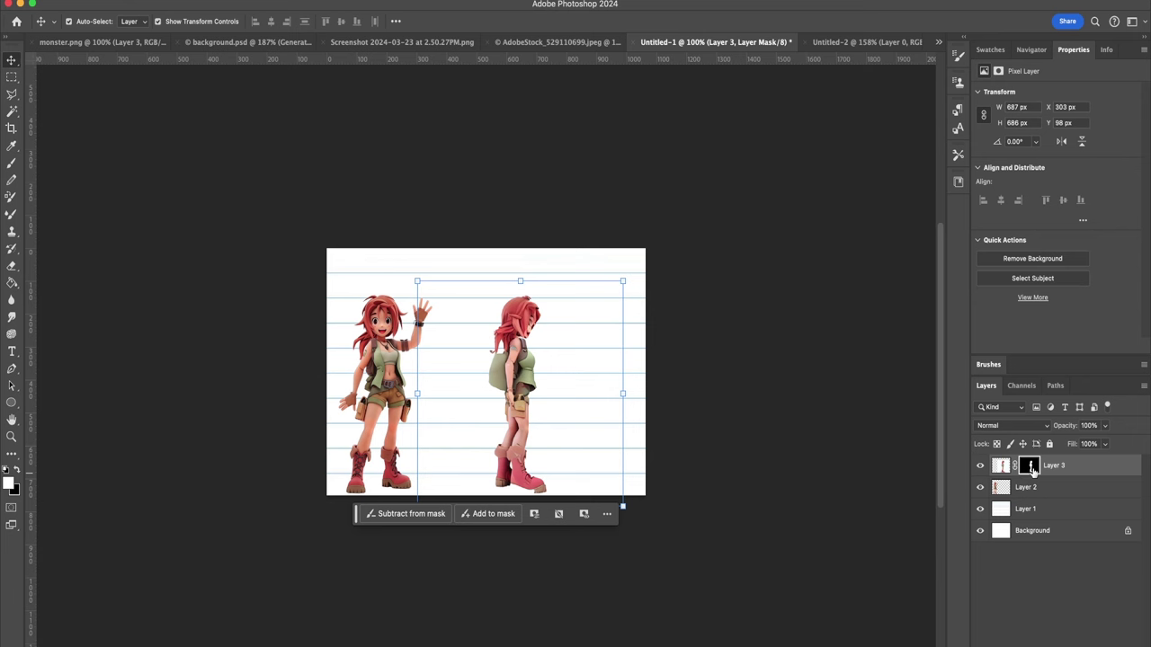
{"action": "left_click", "coordinate": [1031, 468]}
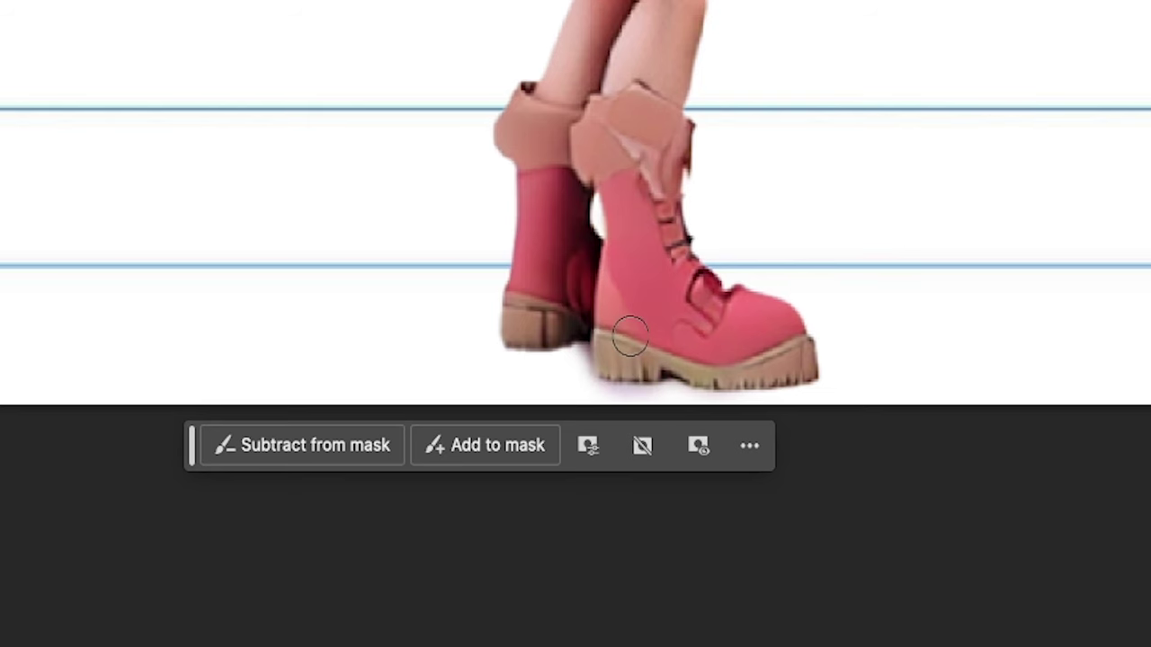
{"action": "key", "text": "ctrl+minus"}
{"action": "key", "text": "ctrl+minus"}
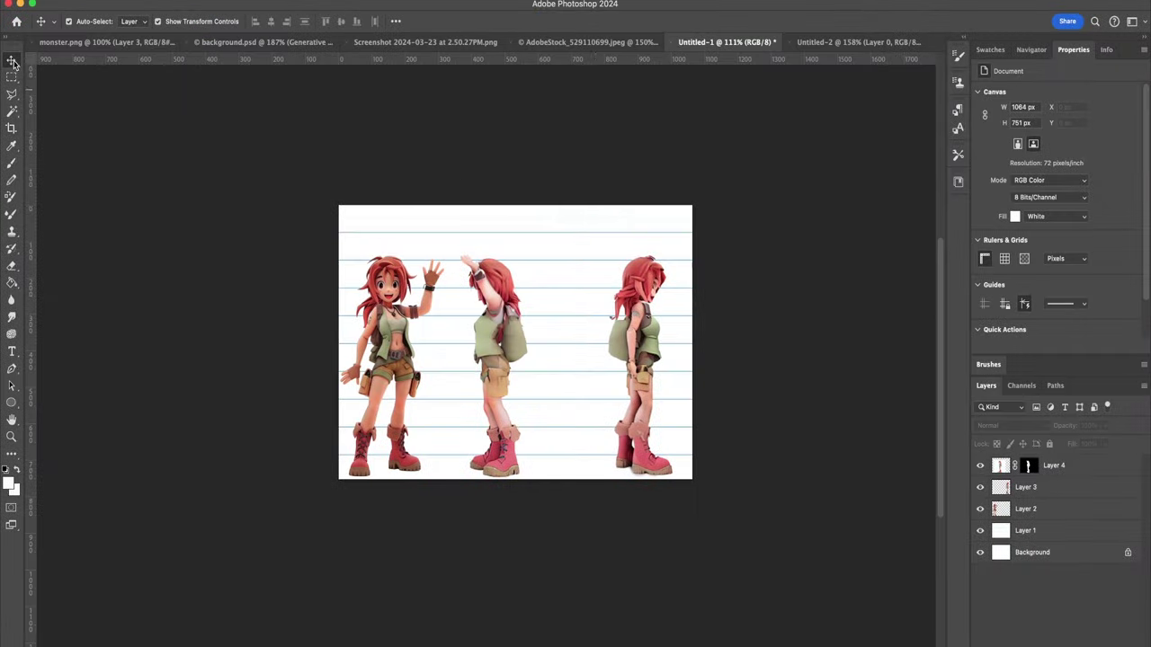
{"action": "left_click", "coordinate": [682, 344]}
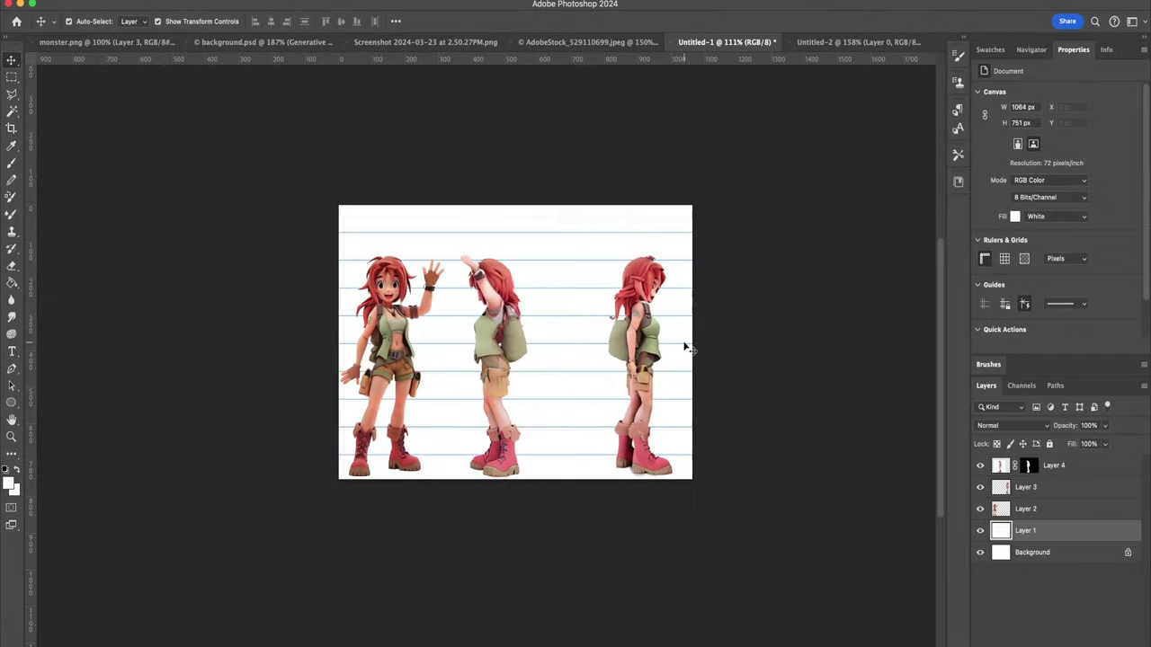
{"action": "left_click_drag", "start_coordinate": [692, 342], "coordinate": [730, 342]}
{"action": "key", "text": "super+z"}
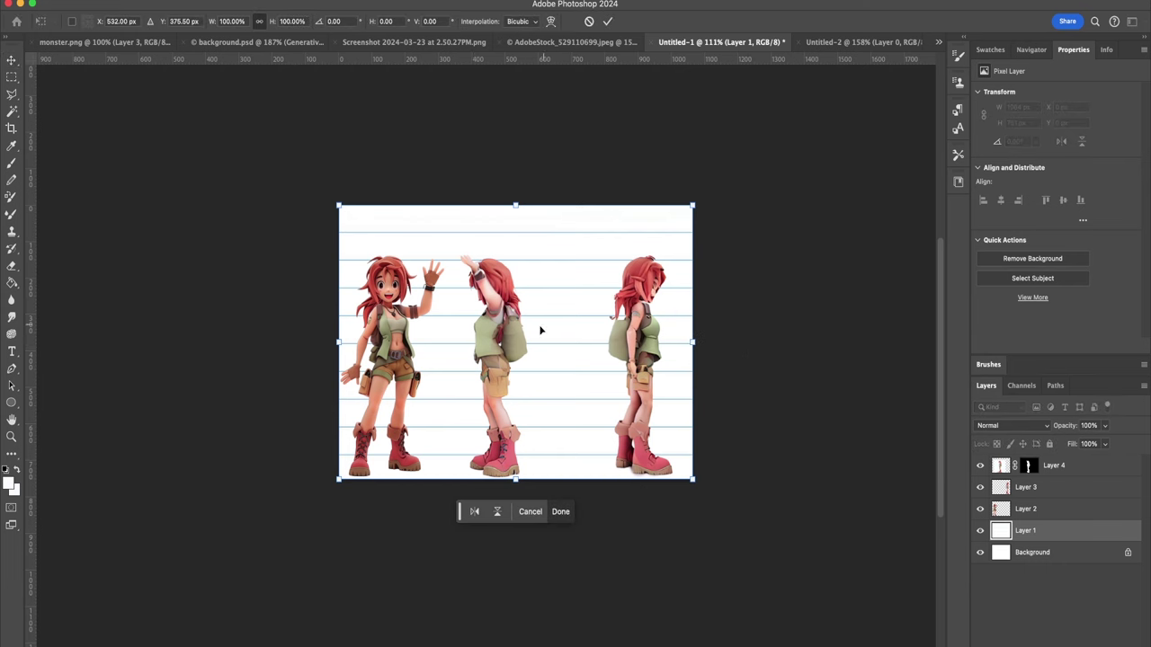
{"action": "left_click", "coordinate": [11, 60]}
- Paste the back-view frame above the lined layer, fit it to about 692 × 692 px between the side views, and remove its background
{"action": "key", "text": "super+v"}
{"action": "left_click_drag", "start_coordinate": [687, 206], "coordinate": [542, 365]}
{"action": "left_click_drag", "start_coordinate": [456, 450], "coordinate": [588, 359]}
{"action": "left_click_drag", "start_coordinate": [674, 275], "coordinate": [704, 240]}
{"action": "left_click", "coordinate": [11, 59]}
{"action": "left_click", "coordinate": [531, 497]}
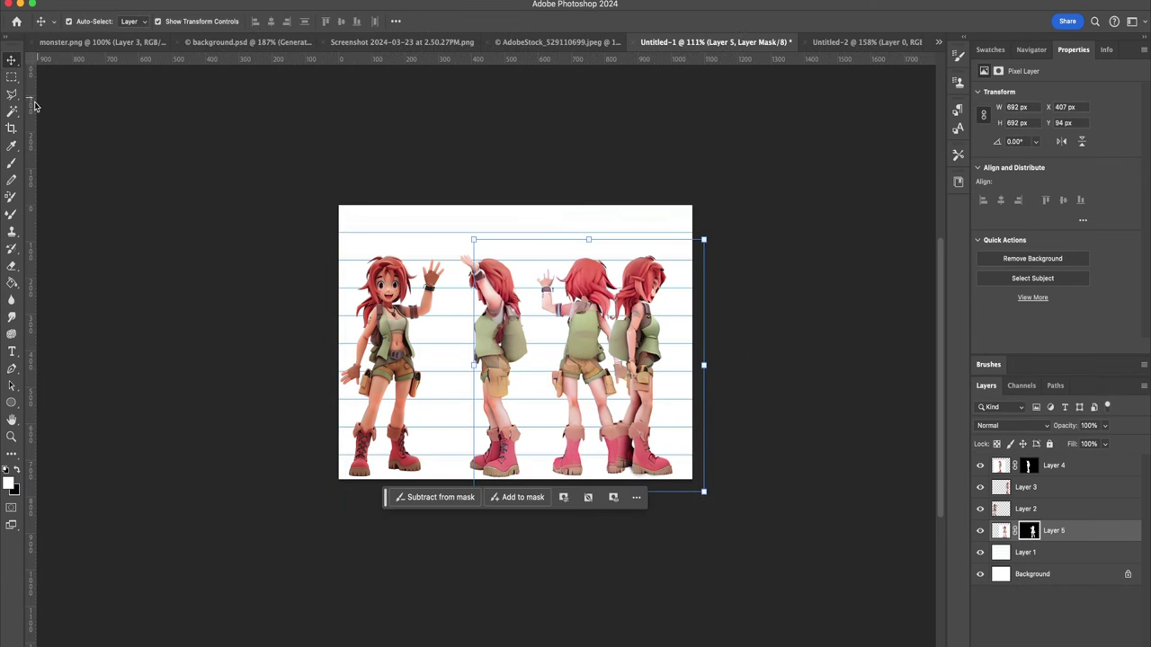
- Widen the canvas to 1200 pixels with the left side anchored and stretch the lined Layer 1 across the added area
{"action": "left_click", "coordinate": [225, 87]}
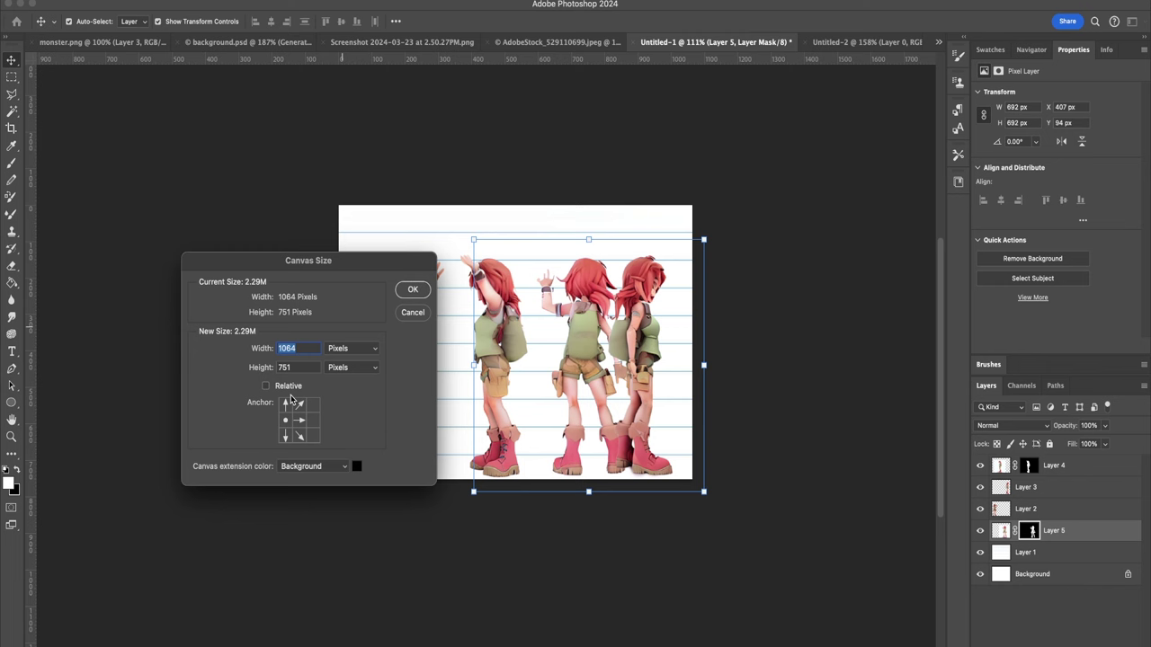
{"action": "type", "text": "1200"}
{"action": "key", "text": "Return"}
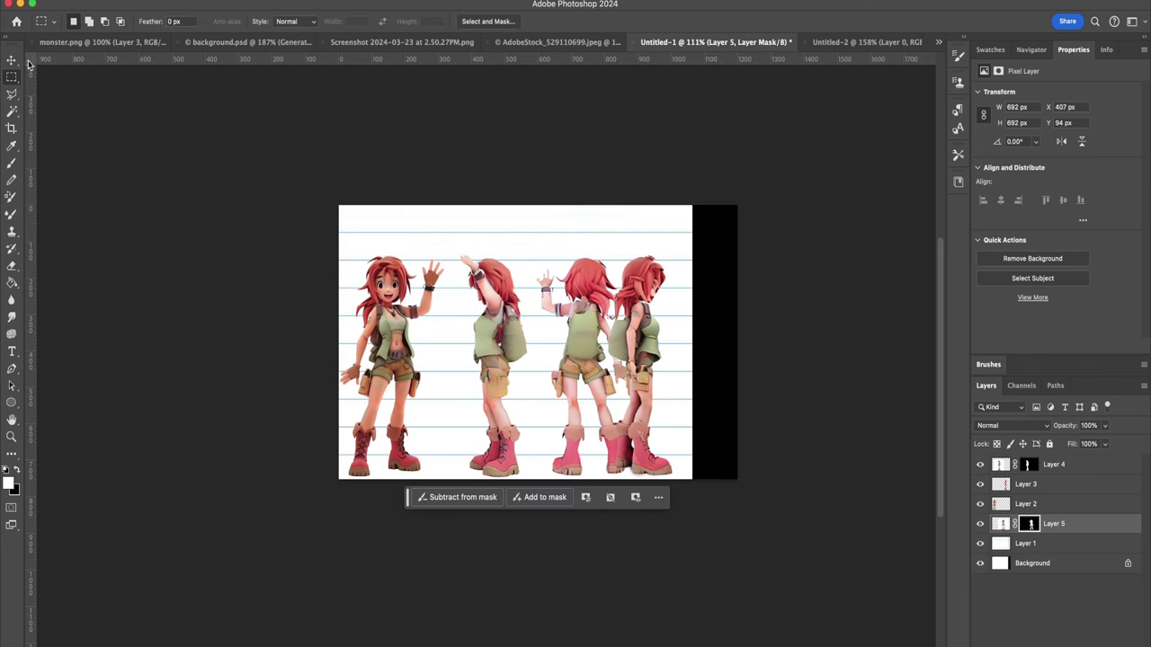
{"action": "left_click", "coordinate": [10, 60]}
{"action": "left_click", "coordinate": [1026, 543]}
{"action": "left_click_drag", "start_coordinate": [693, 344], "coordinate": [738, 344]}
{"action": "key", "text": "Return"}
- Move the rightmost side view toward the sheet's right edge and shift the back view slightly right to space the figures evenly
{"action": "left_click_drag", "start_coordinate": [641, 337], "coordinate": [689, 336]}
{"action": "left_click_drag", "start_coordinate": [592, 338], "coordinate": [600, 338]}
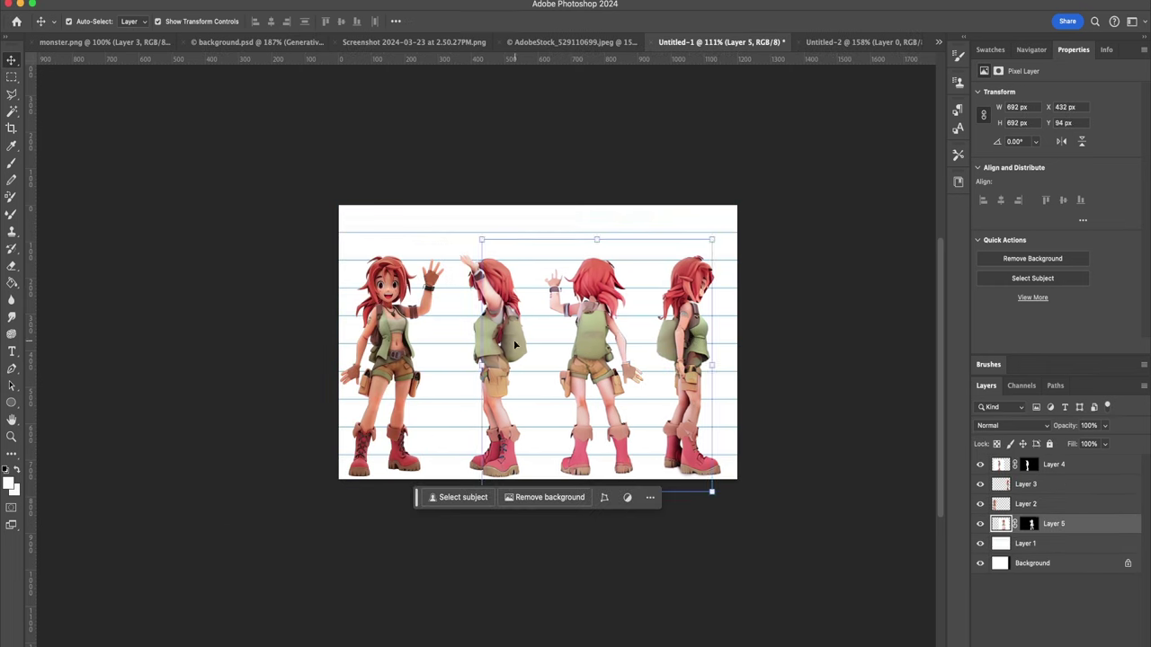
{"action": "left_click", "coordinate": [282, 203]}
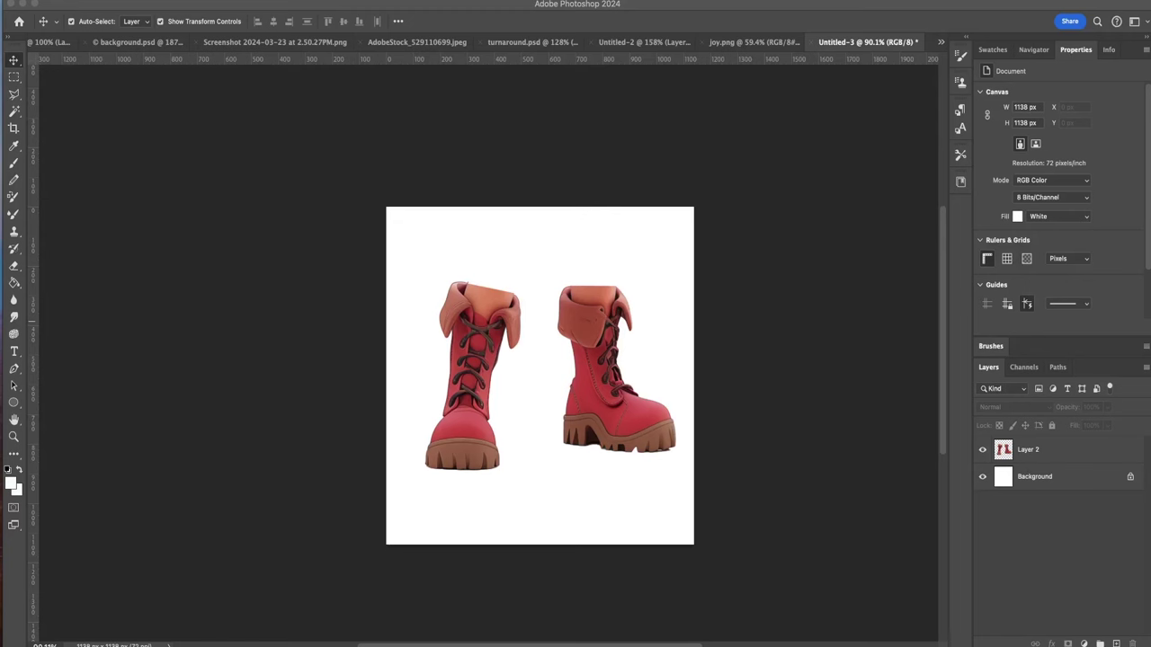
- In the Untitled-3 boots document, make a rectangular selection around the top cuff of each of the two boots
{"action": "left_click", "coordinate": [440, 438]}
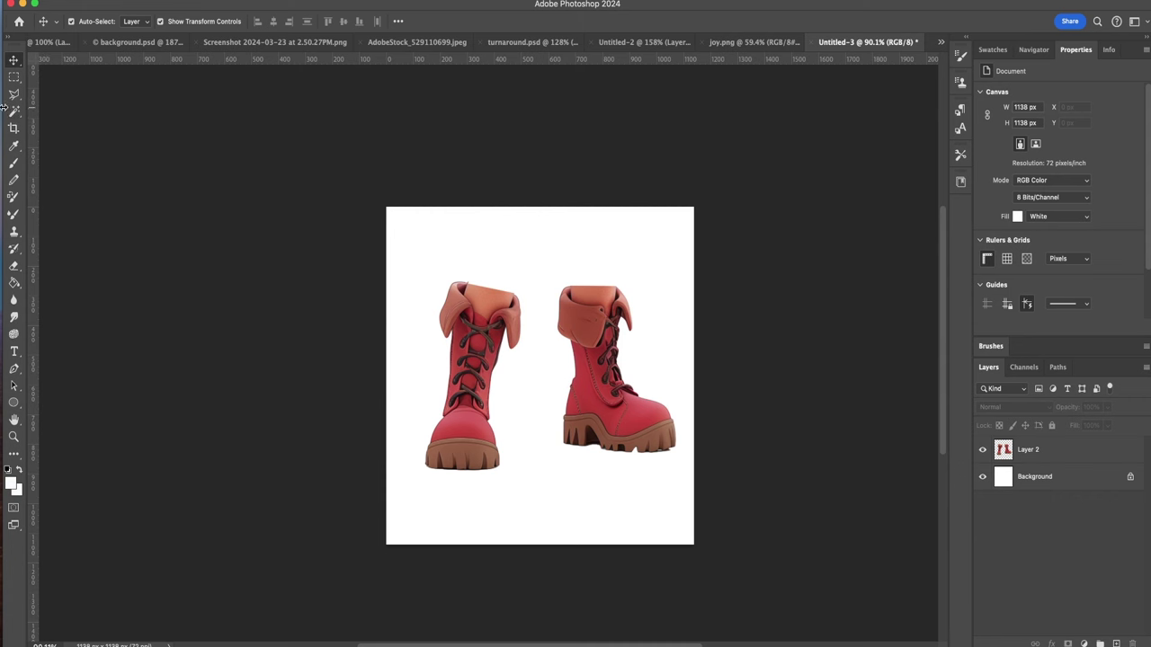
{"action": "left_click", "coordinate": [13, 78]}
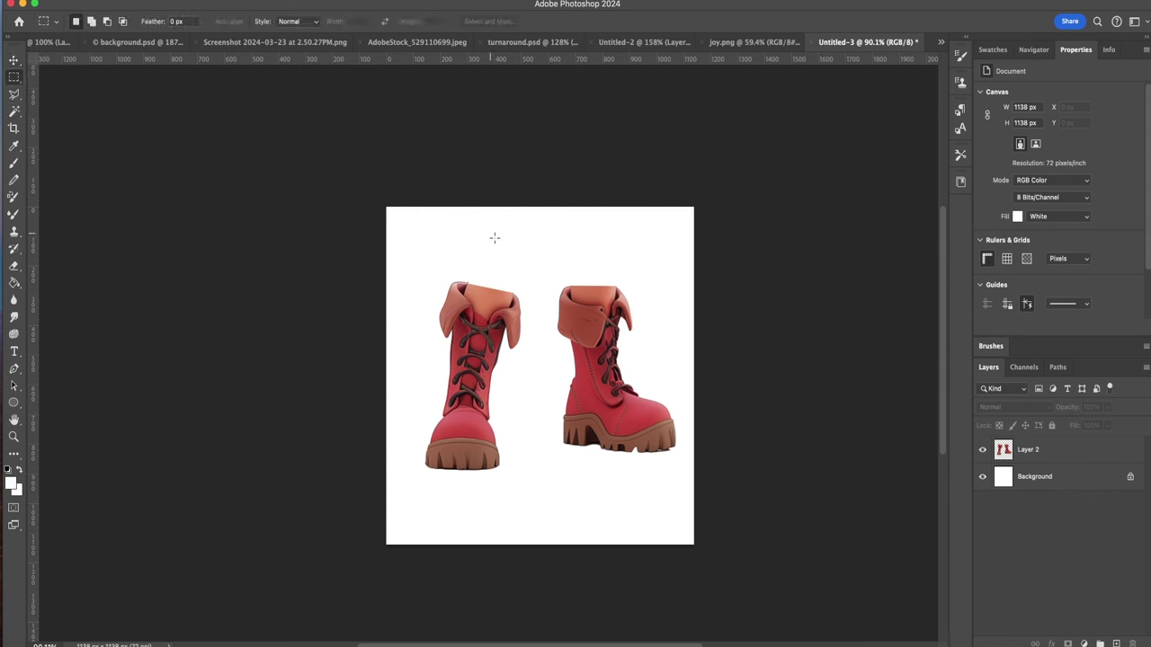
{"action": "right_click", "coordinate": [441, 267]}
{"action": "key", "text": "Escape"}
{"action": "left_click_drag", "start_coordinate": [442, 268], "coordinate": [527, 324]}
{"action": "right_click", "coordinate": [558, 266]}
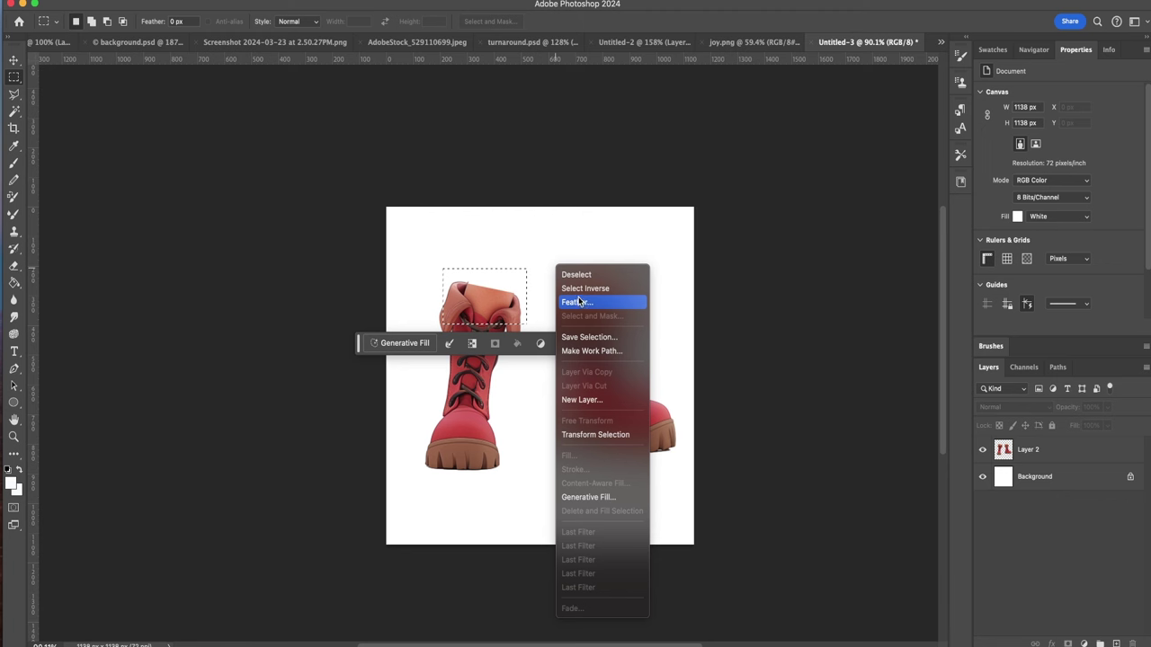
{"action": "key", "text": "Escape"}
{"action": "left_click_drag", "start_coordinate": [539, 268], "coordinate": [635, 325]}
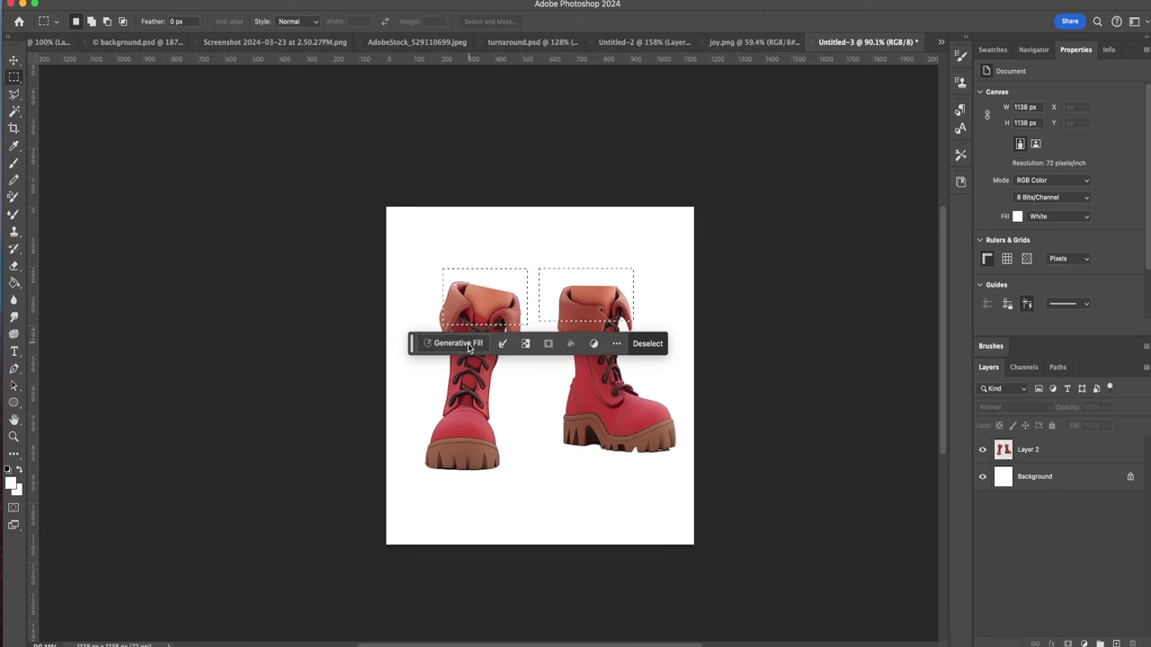
- Run Generative Fill on the selected boot tops without a prompt and choose variation 2
{"action": "left_click", "coordinate": [468, 344]}
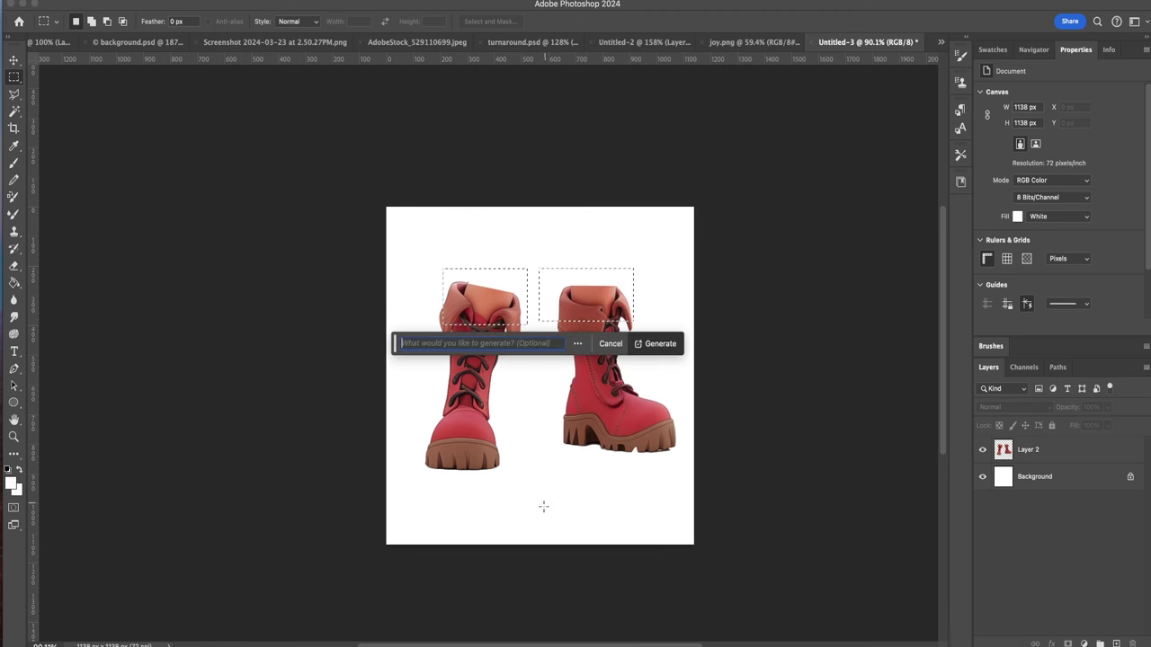
{"action": "left_click", "coordinate": [660, 344]}
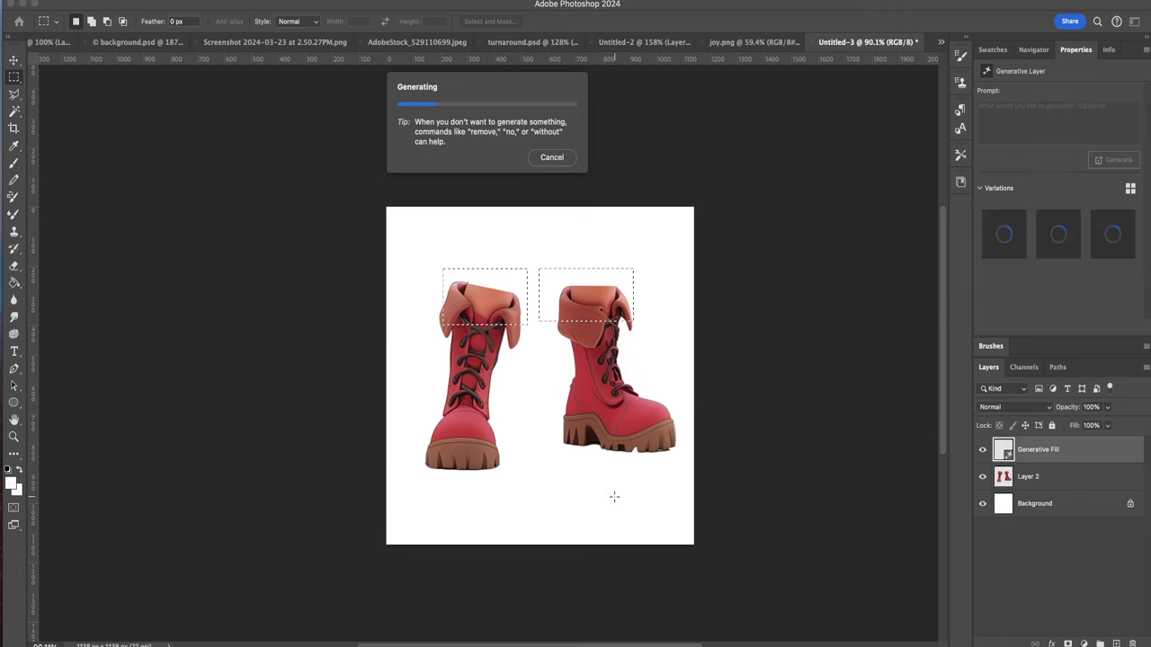
{"action": "left_click", "coordinate": [1091, 243]}
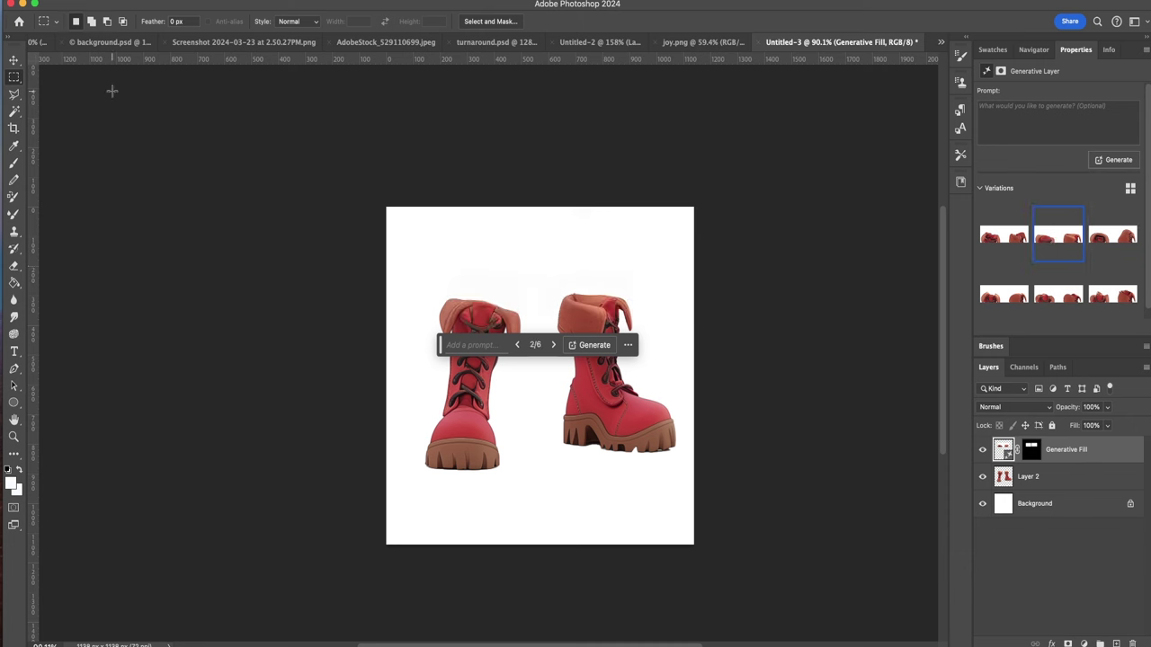
{"action": "left_click", "coordinate": [15, 61]}
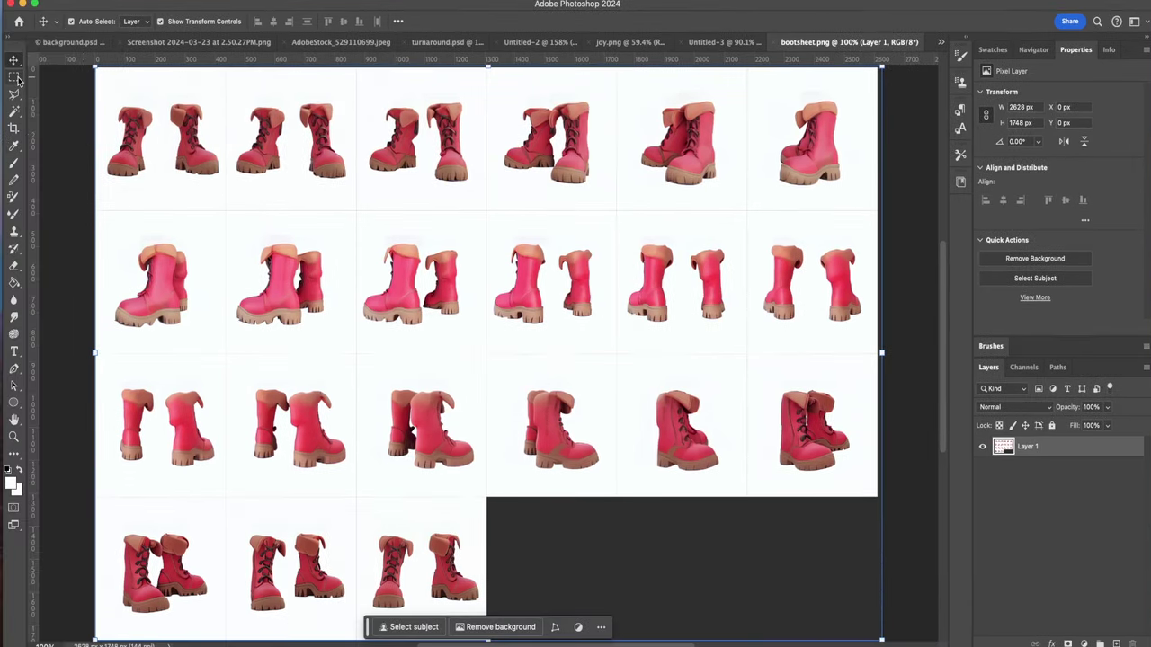
- In bootsheet.png, select the fourth boot frame of the top row and move it over the second frame
{"action": "left_click", "coordinate": [15, 79]}
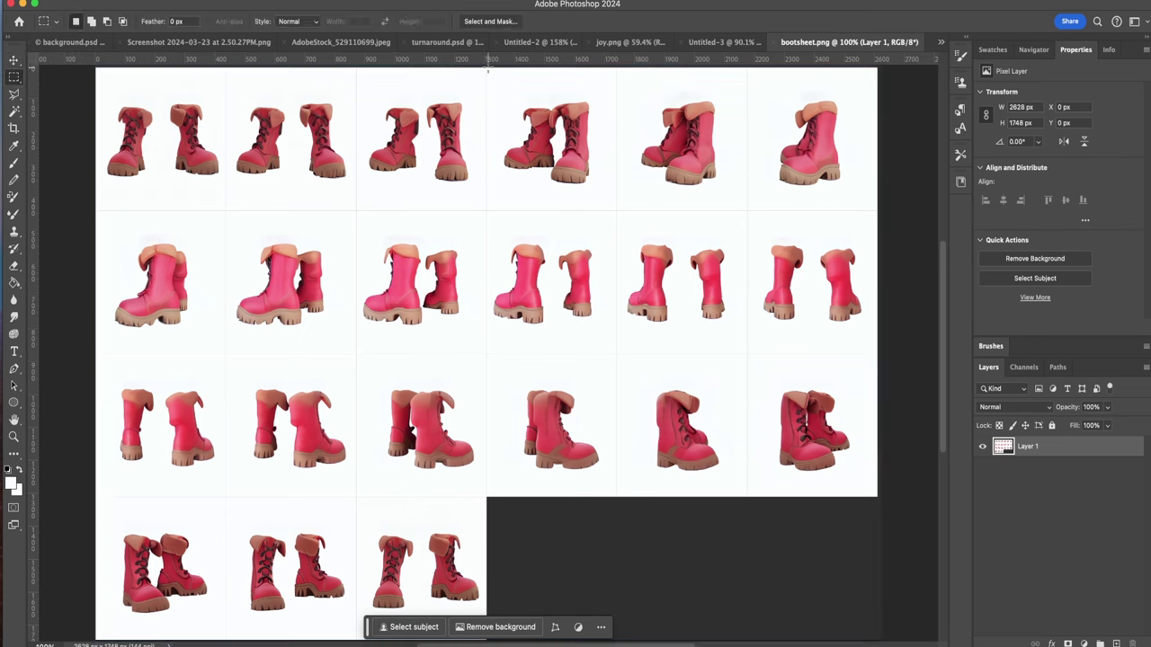
{"action": "left_click_drag", "start_coordinate": [488, 67], "coordinate": [616, 210]}
{"action": "left_click", "coordinate": [14, 59]}
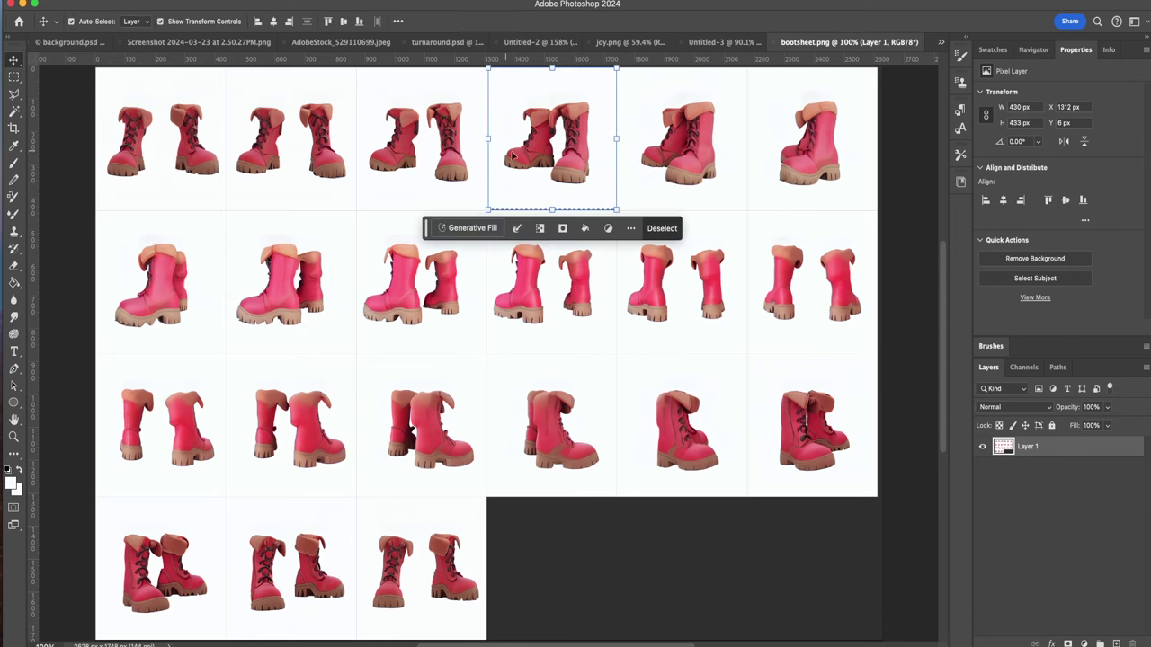
{"action": "left_click_drag", "start_coordinate": [512, 155], "coordinate": [279, 162]}
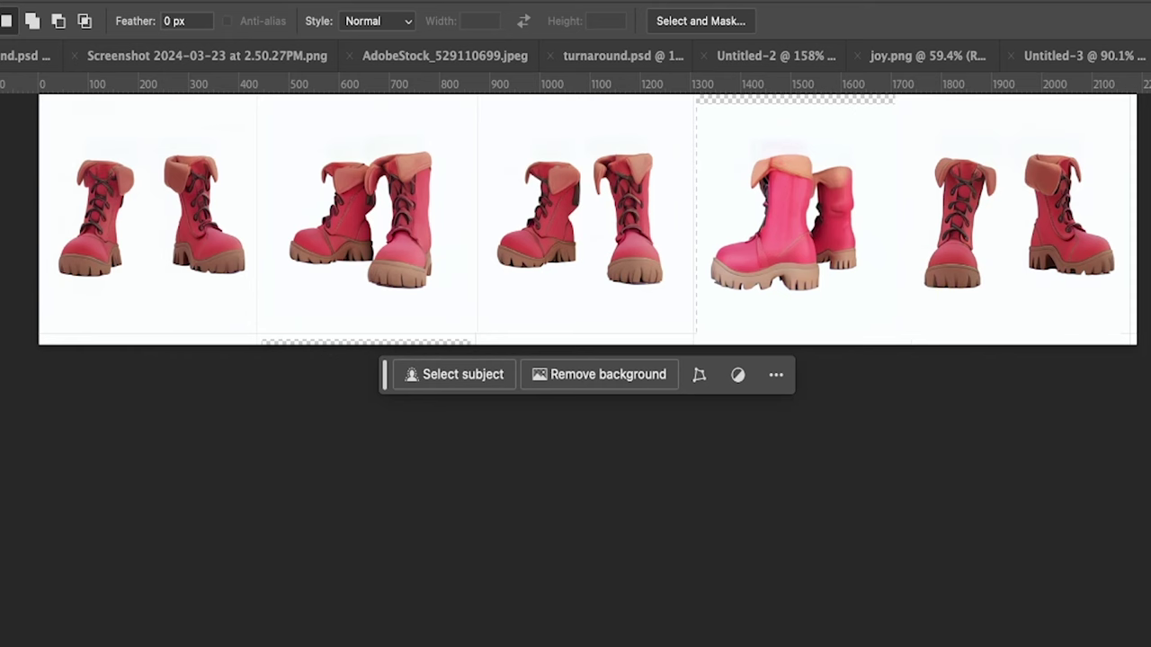
{"action": "key", "text": "v"}
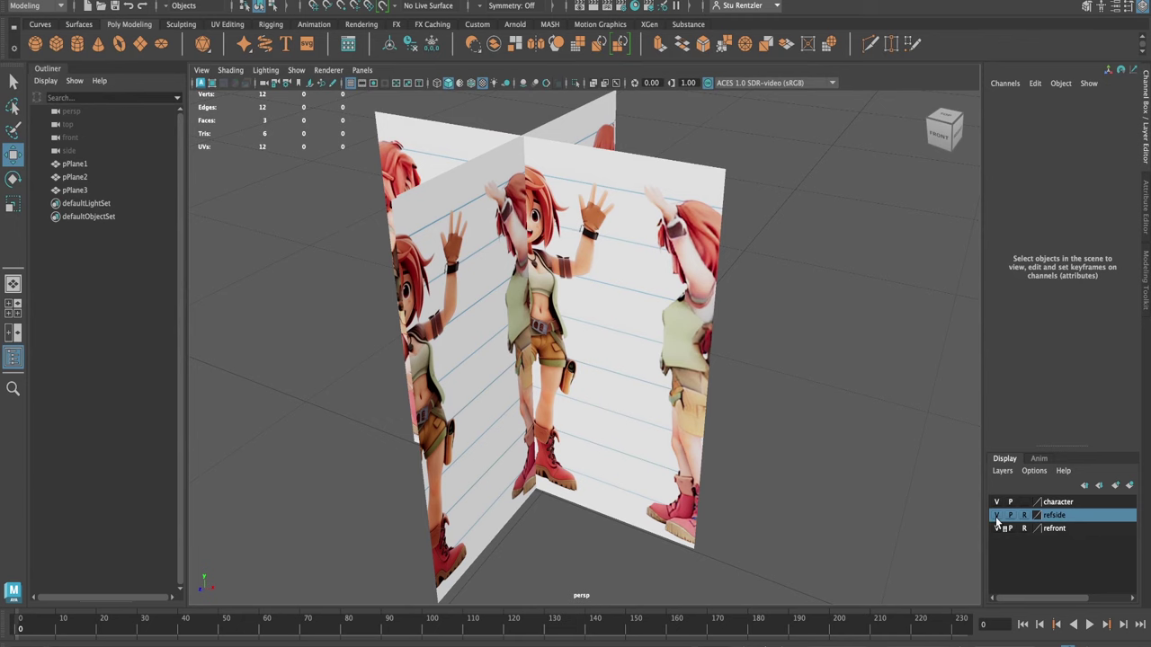
- Switch to Maya, hide the refside display layer and select the character layer with the front reference plane in view
{"action": "left_click", "coordinate": [997, 518]}
{"action": "left_click_drag", "start_coordinate": [830, 468], "coordinate": [807, 374]}
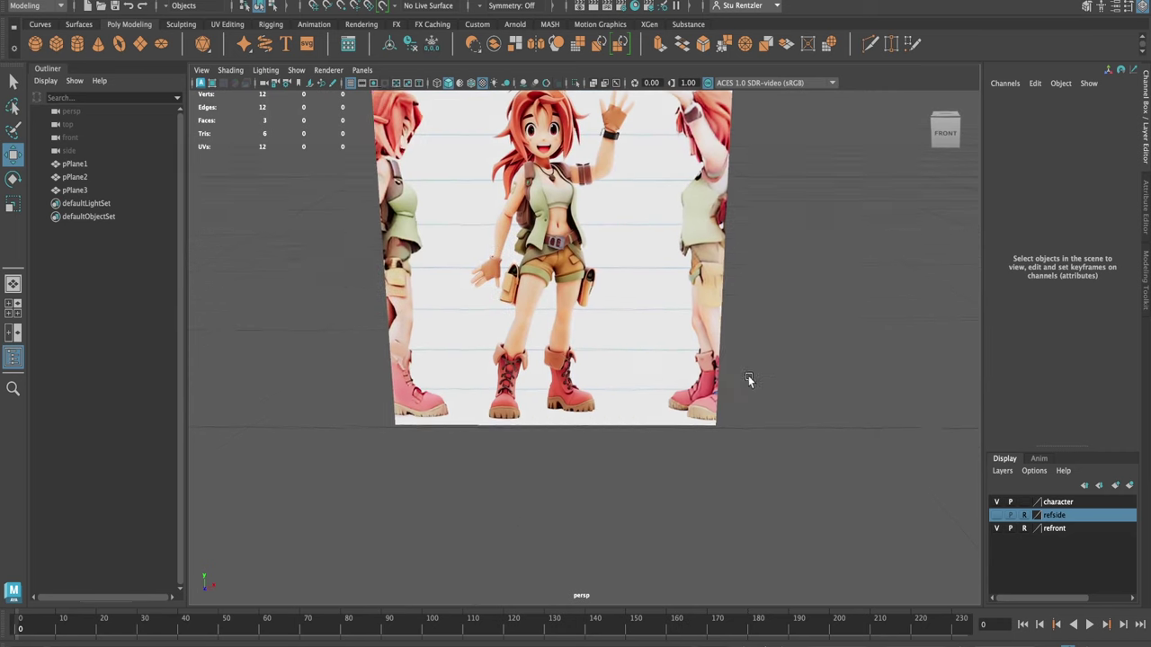
{"action": "left_click_drag", "start_coordinate": [749, 380], "coordinate": [762, 383]}
{"action": "left_click", "coordinate": [1060, 502]}
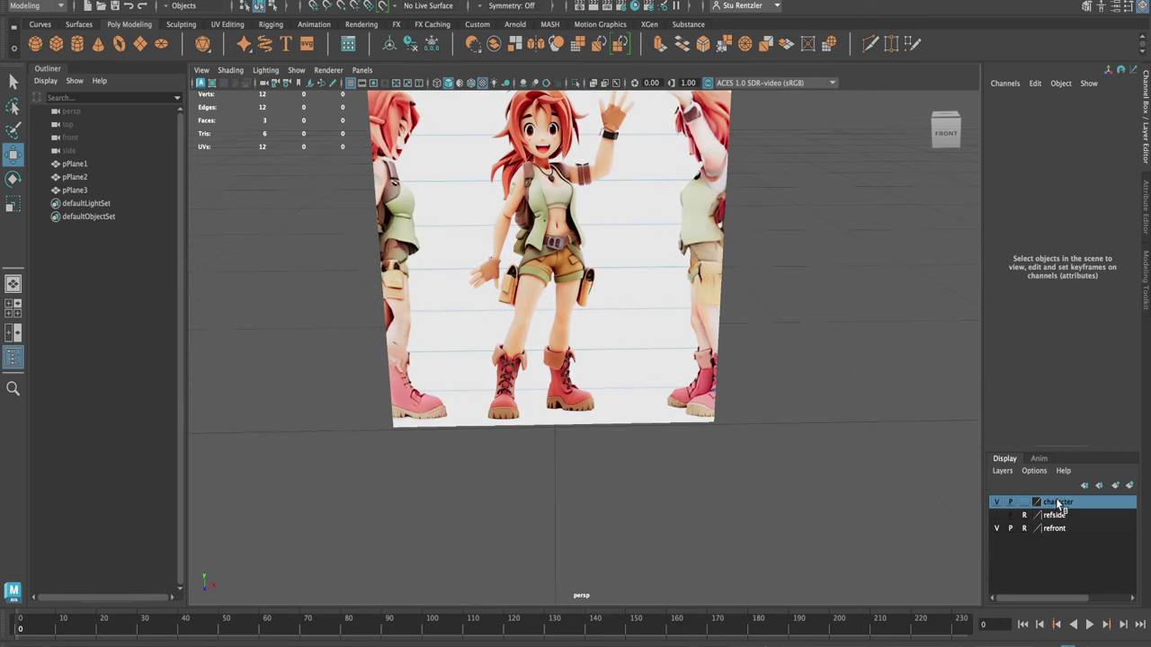
- Create a polygon cube, scale it uniformly to about 0.167 and raise it to the character's hips
{"action": "left_click_drag", "start_coordinate": [514, 315], "coordinate": [486, 368]}
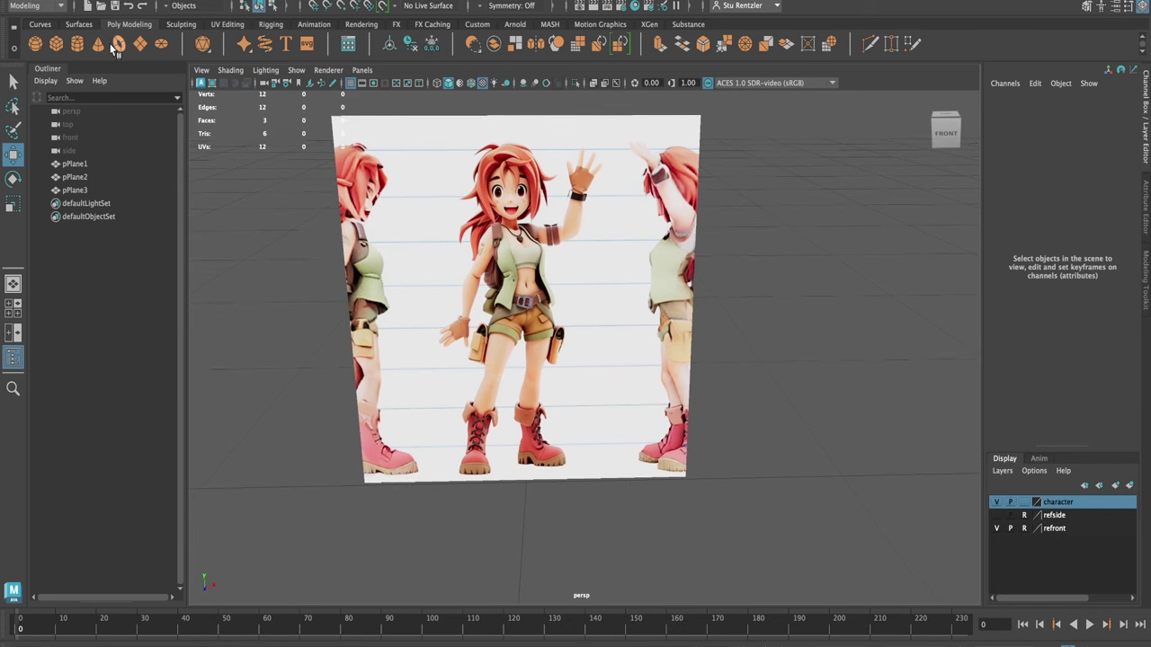
{"action": "left_click", "coordinate": [56, 45]}
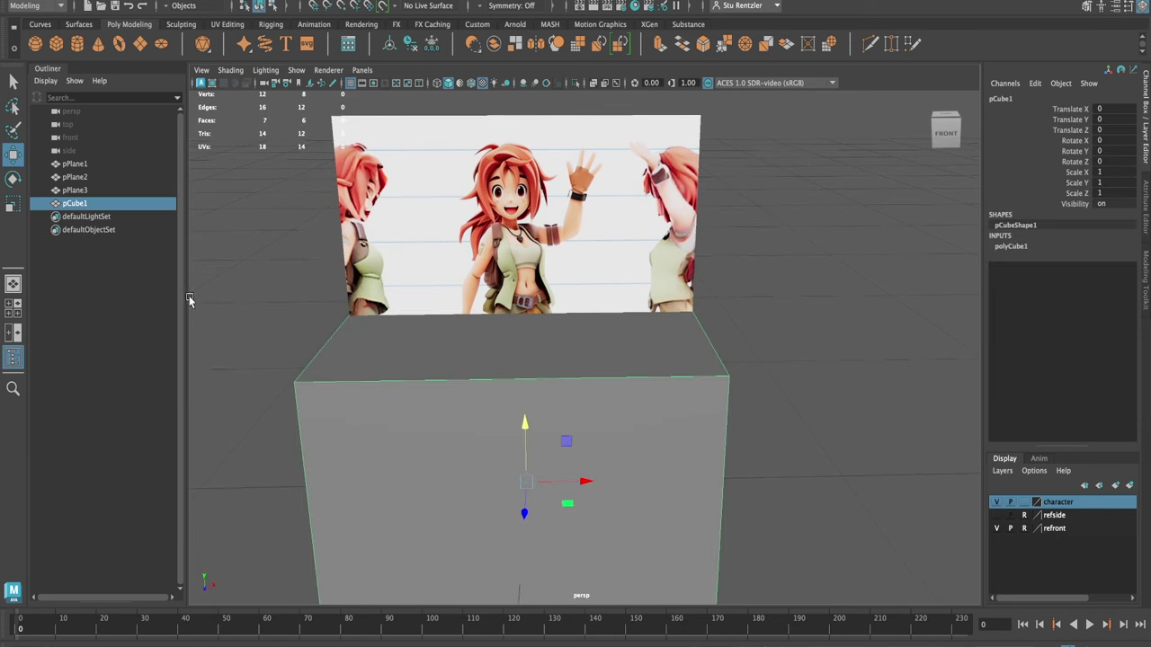
{"action": "left_click", "coordinate": [9, 205]}
{"action": "left_click_drag", "start_coordinate": [526, 483], "coordinate": [299, 512]}
{"action": "mouse_move", "coordinate": [490, 503]}
{"action": "left_mouse_down"}
{"action": "mouse_move", "coordinate": [414, 499]}
{"action": "mouse_move", "coordinate": [473, 506]}
{"action": "left_mouse_up"}
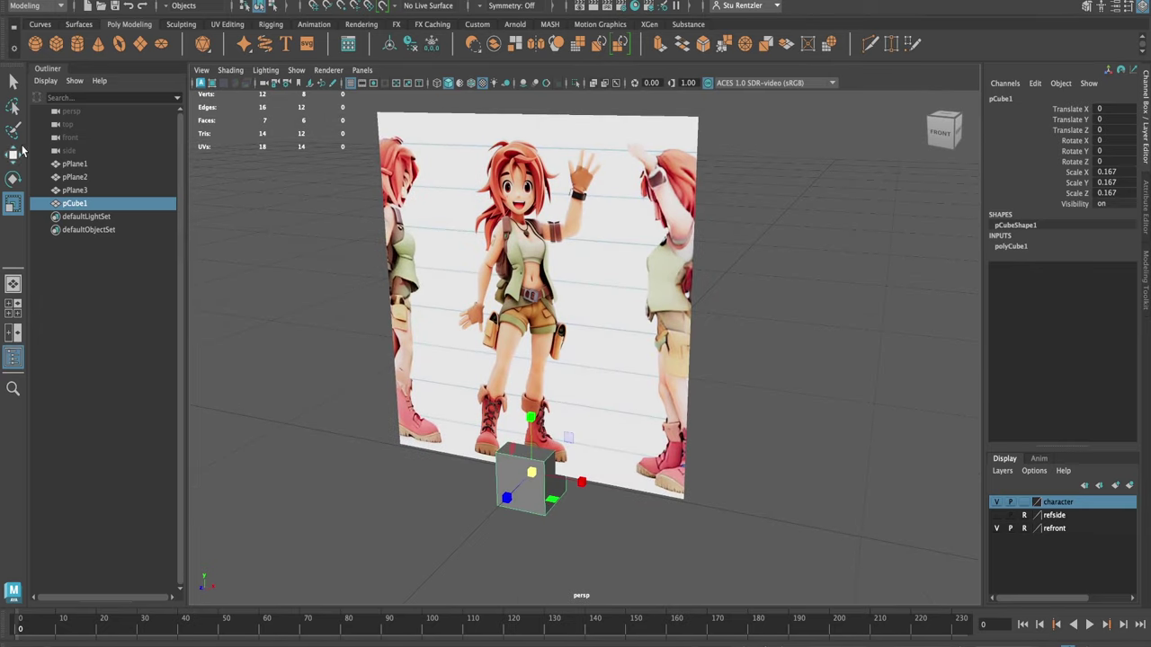
{"action": "left_click_drag", "start_coordinate": [530, 417], "coordinate": [526, 261]}
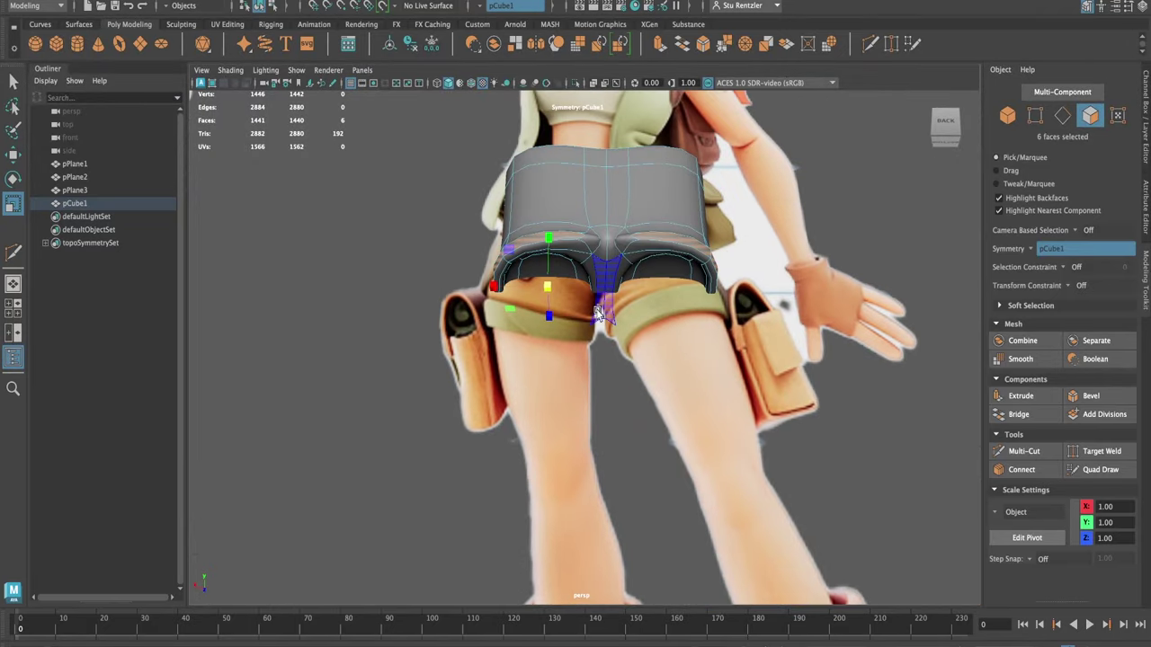
- Extrude the faces around the leg openings of the shorts mesh into cuffs and select the vertices above them
{"action": "left_click", "coordinate": [530, 272]}
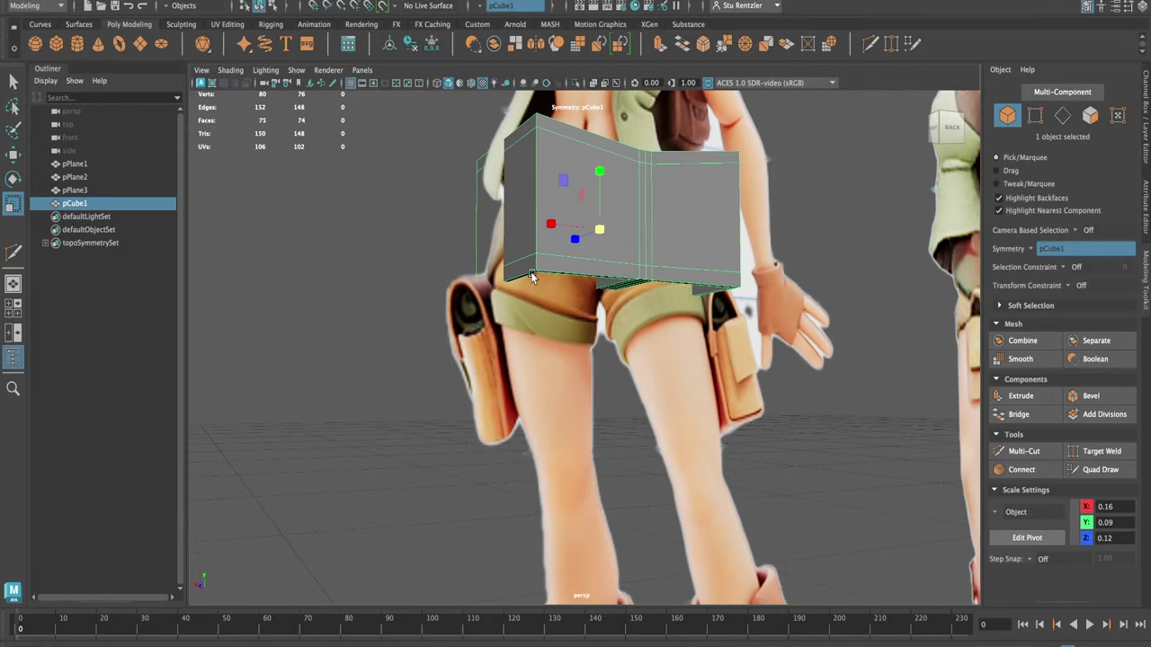
{"action": "left_click_drag", "start_coordinate": [530, 275], "coordinate": [534, 301]}
{"action": "scroll", "coordinate": [527, 254], "scroll_direction": "up", "scroll_amount": 3}
{"action": "key", "text": "F11"}
{"action": "left_click", "coordinate": [536, 311]}
{"action": "left_click", "coordinate": [633, 315], "text": "shift"}
{"action": "left_click_drag", "start_coordinate": [633, 331], "coordinate": [506, 255]}
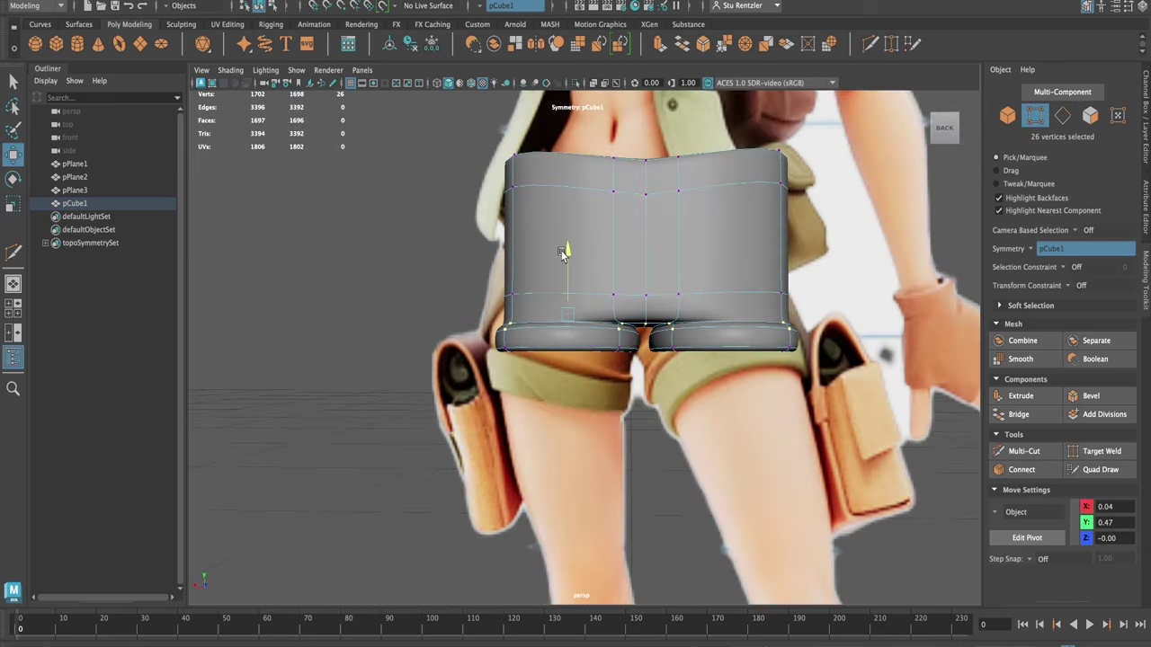
- Reposition the selected cuff vertices vertically and adjust the cuff's side vertices to follow the reference shorts
{"action": "mouse_move", "coordinate": [562, 252]}
{"action": "left_mouse_down"}
{"action": "mouse_move", "coordinate": [596, 345]}
{"action": "mouse_move", "coordinate": [606, 356]}
{"action": "mouse_move", "coordinate": [636, 346]}
{"action": "left_mouse_up"}
{"action": "scroll", "coordinate": [563, 258], "scroll_direction": "down", "scroll_amount": 5}
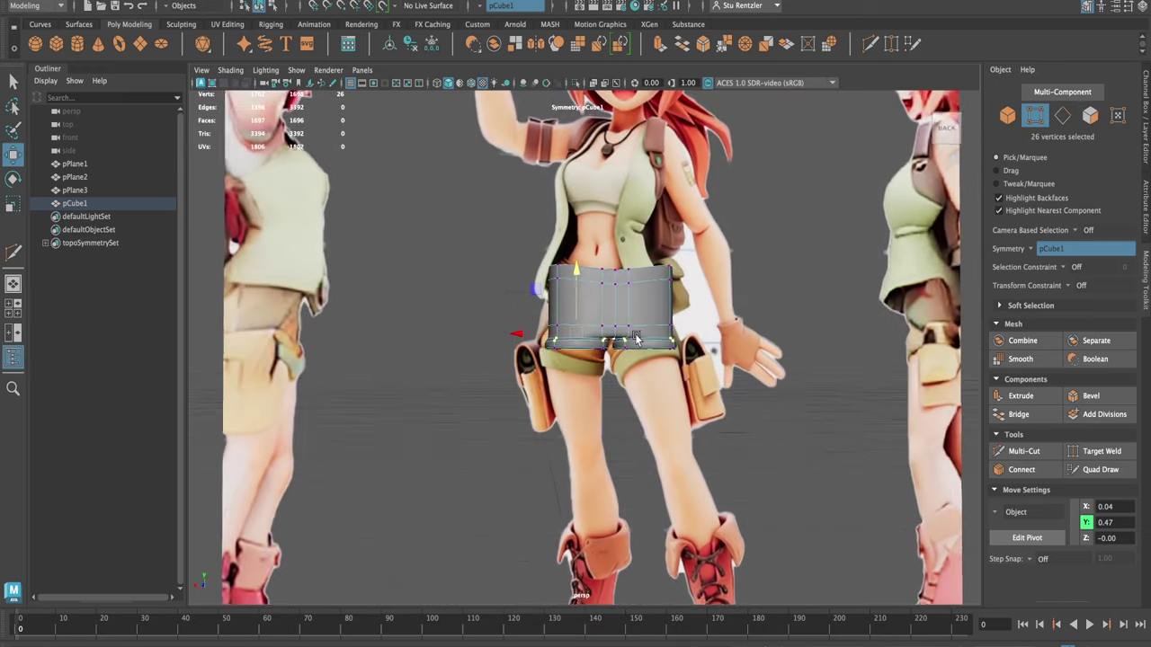
{"action": "left_click_drag", "start_coordinate": [636, 338], "coordinate": [627, 336]}
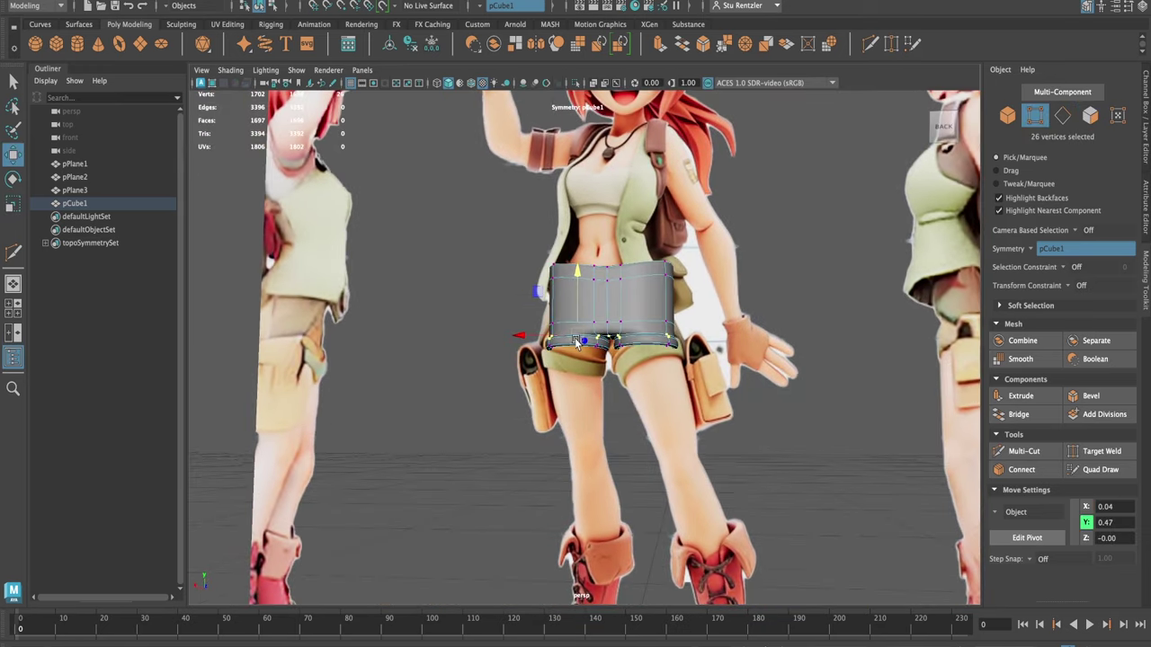
{"action": "scroll", "coordinate": [578, 343], "scroll_direction": "up", "scroll_amount": 5}
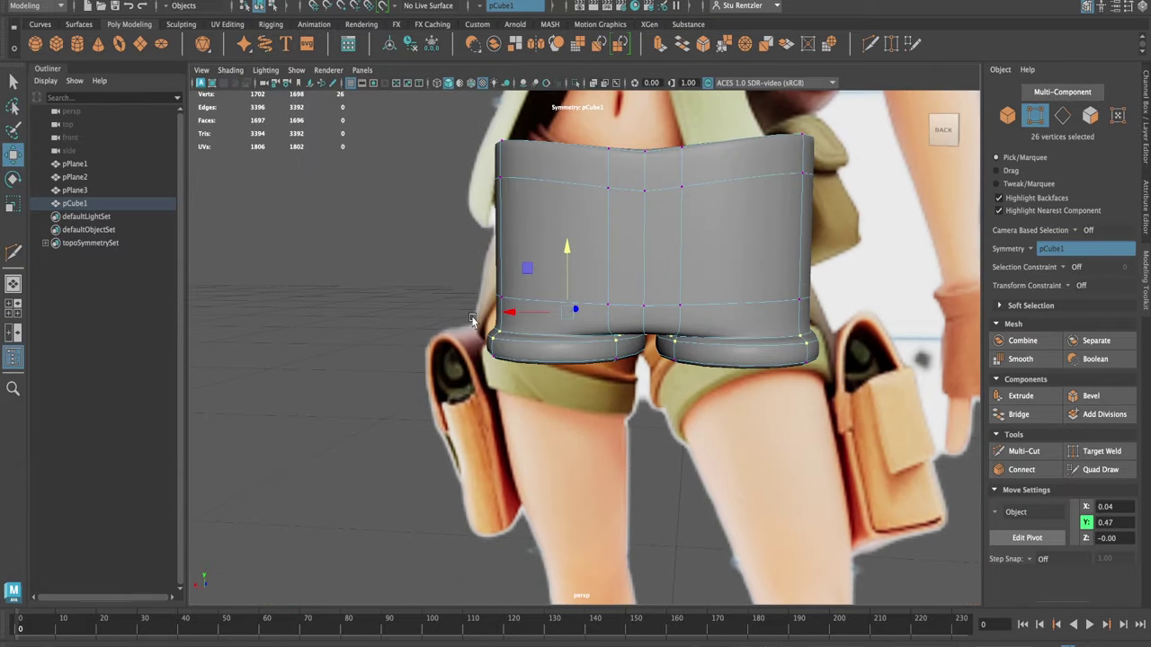
{"action": "left_click_drag", "start_coordinate": [469, 320], "coordinate": [482, 351]}
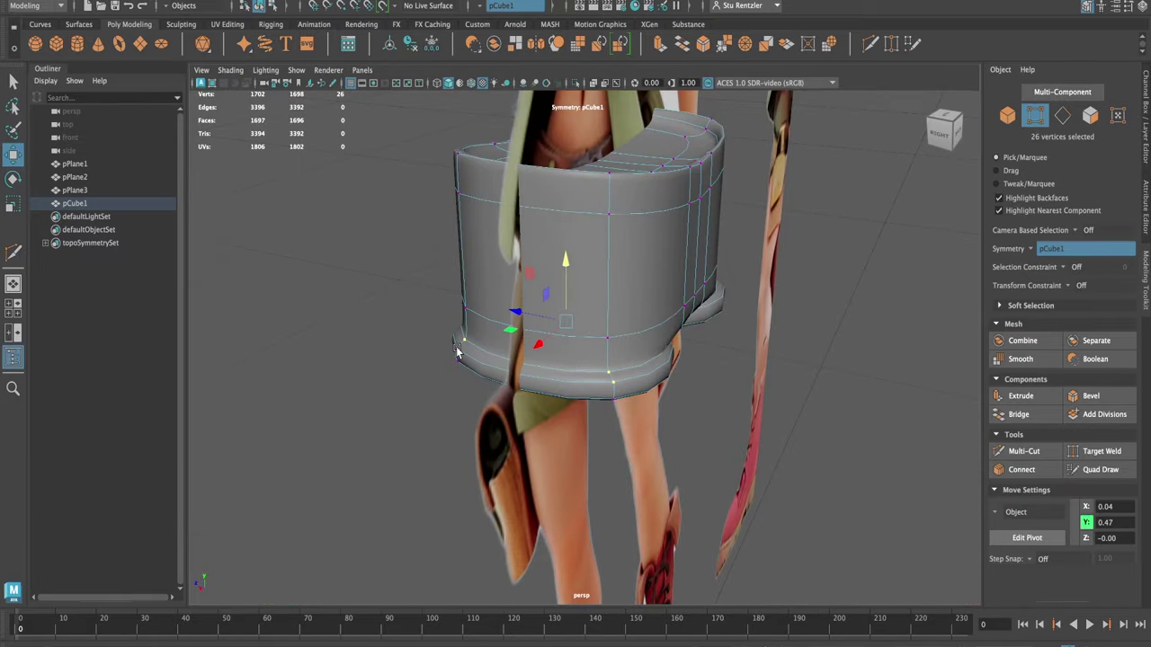
{"action": "left_click", "coordinate": [457, 350]}
{"action": "left_click", "coordinate": [615, 383], "text": "shift"}
{"action": "left_click_drag", "start_coordinate": [615, 383], "coordinate": [601, 378]}
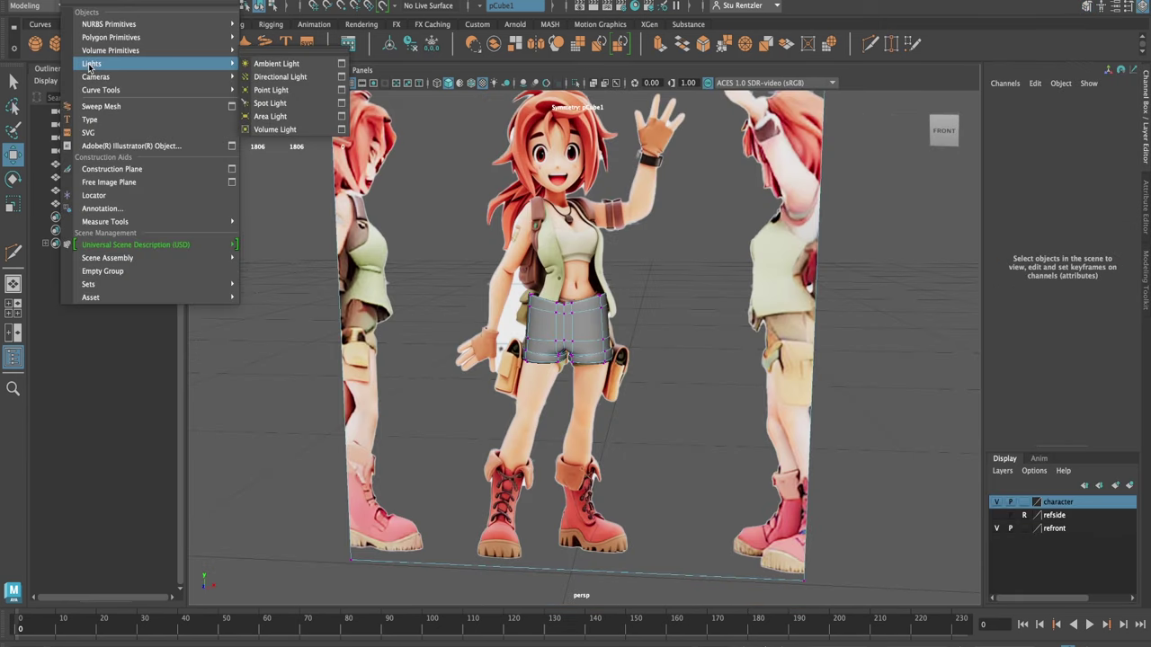
- Create a second polygon cube, scale it uniformly to about 0.071 and position it under one leg opening at X 0.044, Y 0.405
{"action": "left_click", "coordinate": [284, 90]}
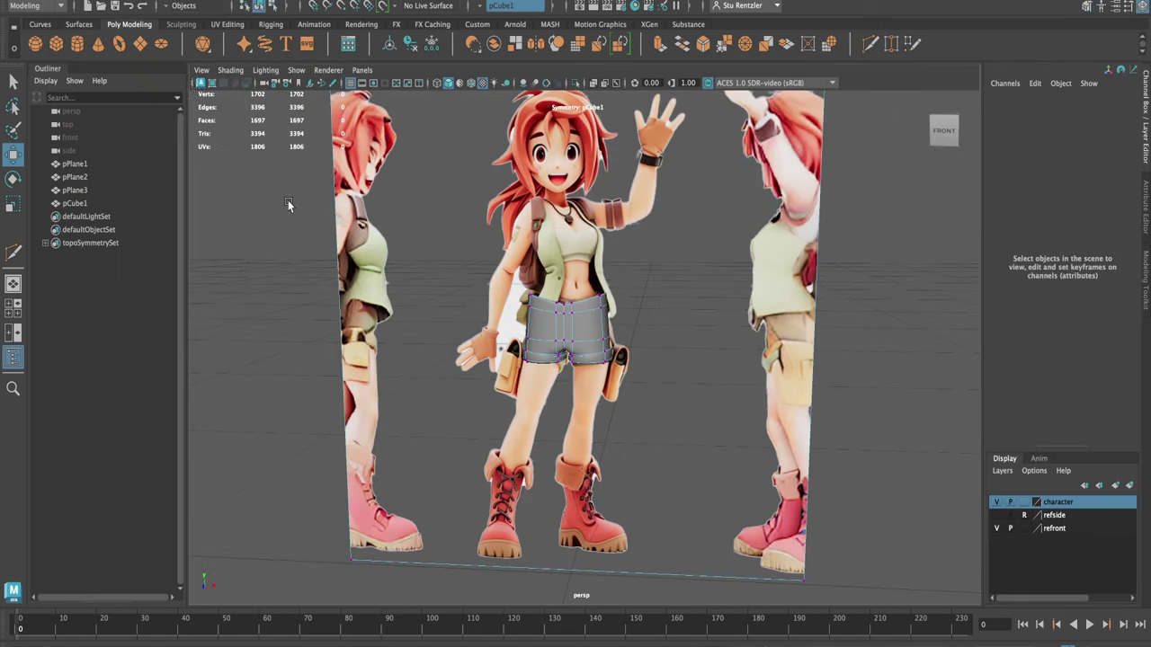
{"action": "left_click", "coordinate": [56, 43]}
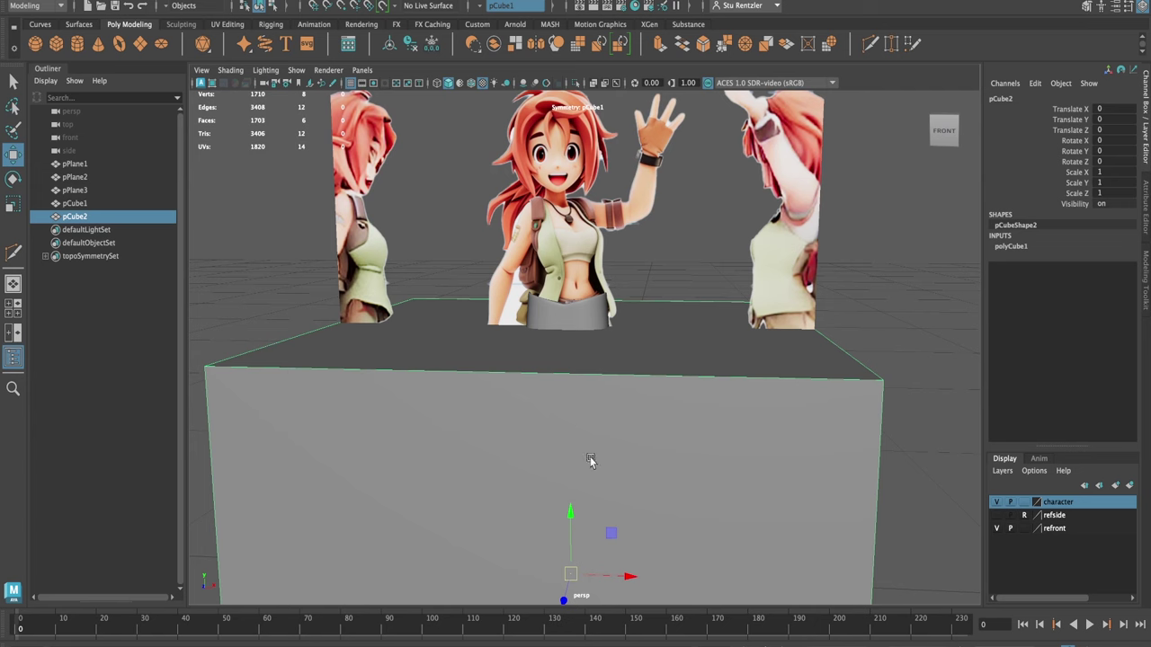
{"action": "left_click", "coordinate": [12, 205]}
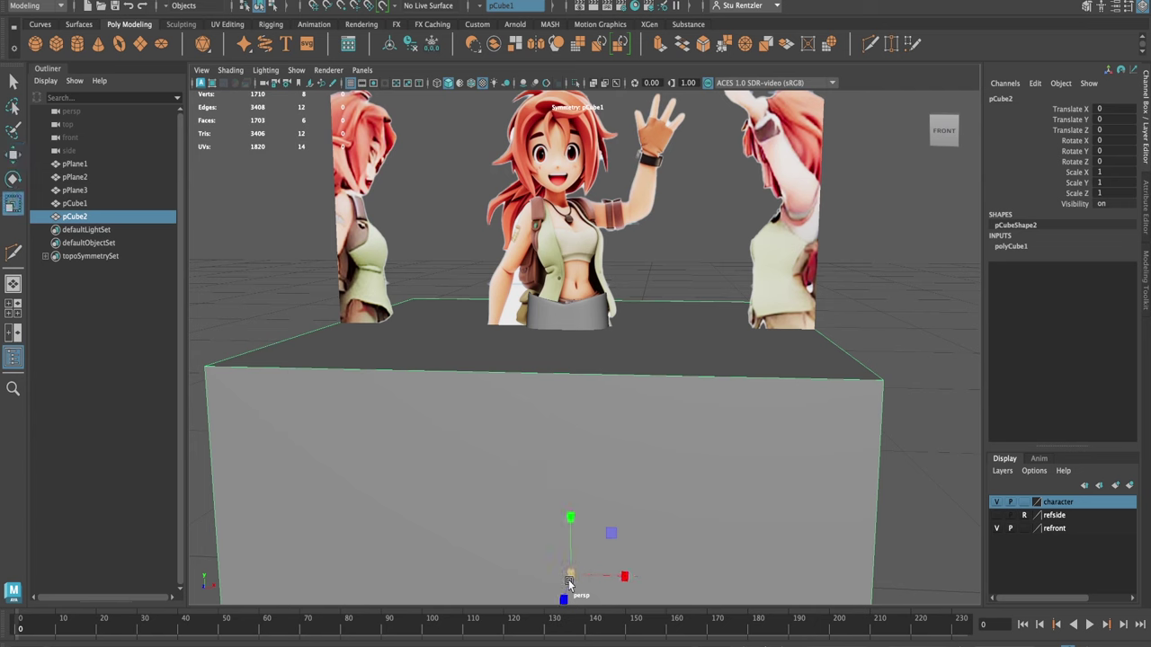
{"action": "left_click_drag", "start_coordinate": [561, 596], "coordinate": [204, 639]}
{"action": "left_click", "coordinate": [13, 155]}
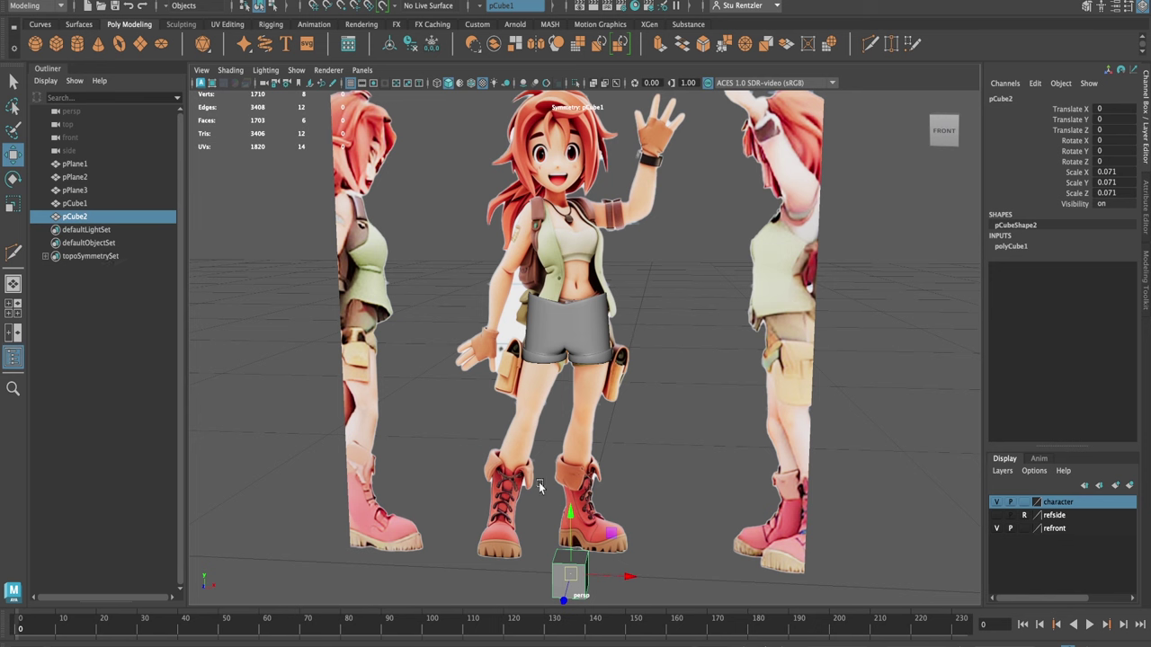
{"action": "left_click_drag", "start_coordinate": [570, 520], "coordinate": [581, 319]}
{"action": "left_click_drag", "start_coordinate": [599, 377], "coordinate": [576, 388]}
- Show the refside layer and add a new display layer named refright
{"action": "left_click", "coordinate": [996, 517]}
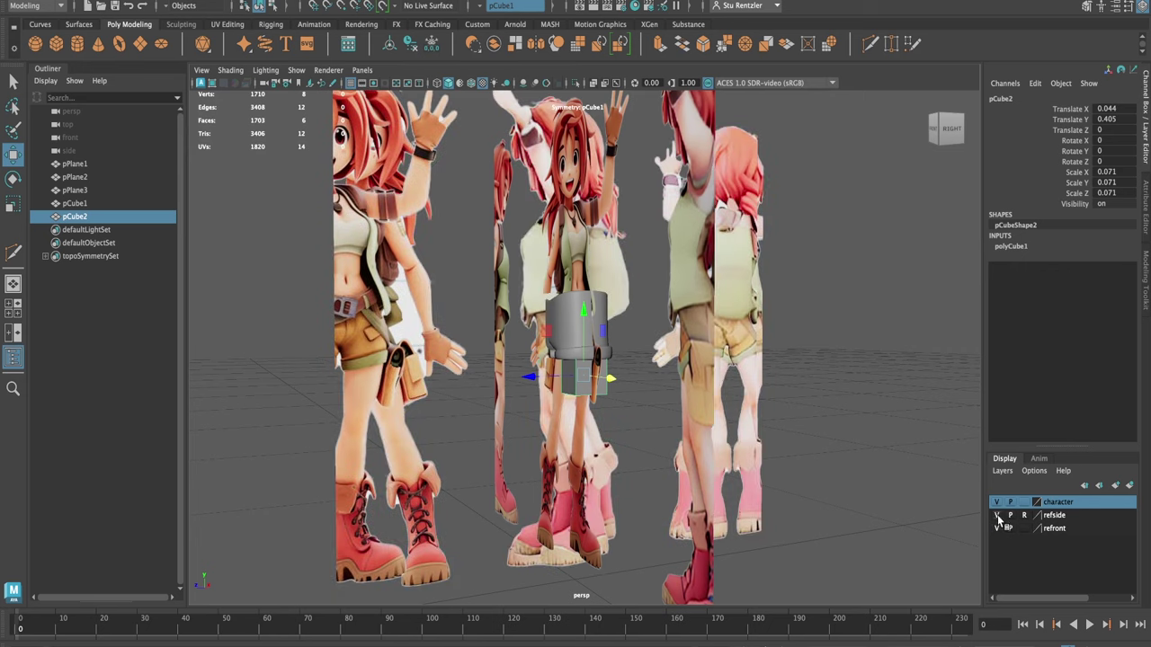
{"action": "left_click", "coordinate": [1045, 516]}
{"action": "left_click", "coordinate": [1116, 487]}
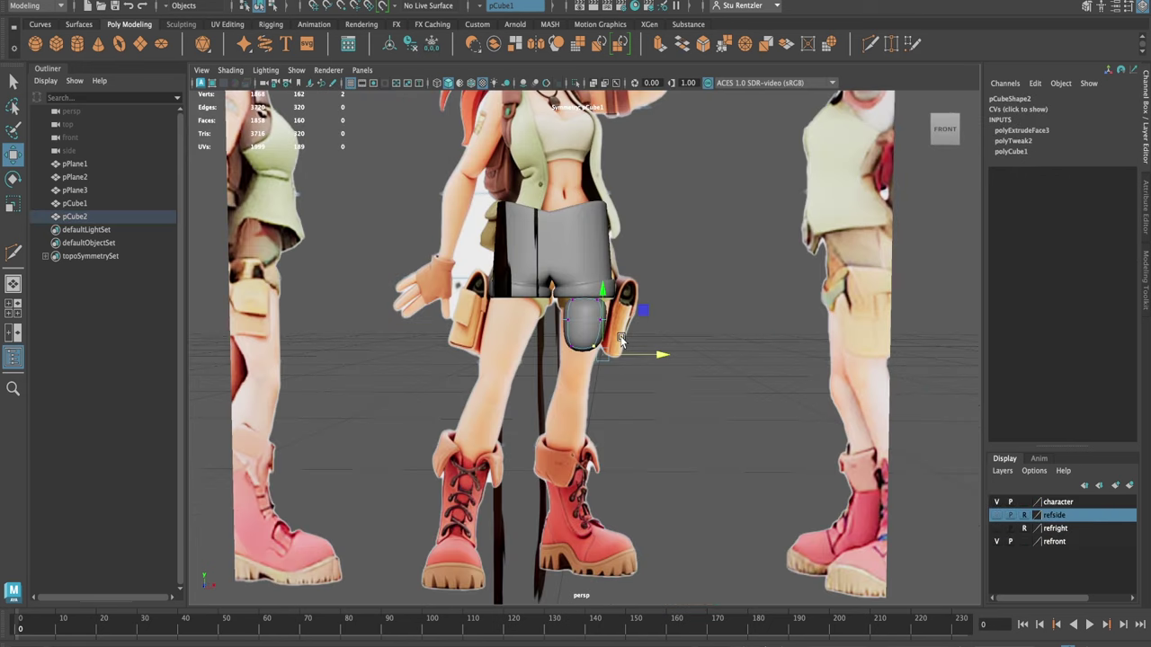
- Move the vertices of the leg mesh just below the shorts to match the thigh in the front reference
{"action": "right_click", "coordinate": [572, 321]}
{"action": "left_click", "coordinate": [527, 315]}
{"action": "left_click_drag", "start_coordinate": [555, 289], "coordinate": [616, 311]}
{"action": "left_click_drag", "start_coordinate": [585, 234], "coordinate": [584, 212]}
{"action": "left_click_drag", "start_coordinate": [586, 344], "coordinate": [584, 314]}
- Extrude the leg's bottom faces downward in sections to reach the top of the boot
{"action": "right_click", "coordinate": [584, 314]}
{"action": "left_click", "coordinate": [579, 351]}
{"action": "left_click", "coordinate": [584, 369]}
{"action": "left_click_drag", "start_coordinate": [584, 370], "coordinate": [586, 392]}
{"action": "left_click_drag", "start_coordinate": [583, 292], "coordinate": [582, 390]}
{"action": "left_click_drag", "start_coordinate": [631, 459], "coordinate": [623, 393]}
- Show the refside and refright layers, hide refront, and adjust the leg vertices against the side reference
{"action": "scroll", "coordinate": [637, 408], "scroll_direction": "down", "scroll_amount": 5}
{"action": "left_click", "coordinate": [996, 517]}
{"action": "left_click", "coordinate": [997, 528]}
{"action": "left_click", "coordinate": [997, 543]}
{"action": "left_click_drag", "start_coordinate": [736, 437], "coordinate": [592, 394]}
{"action": "right_click", "coordinate": [624, 314]}
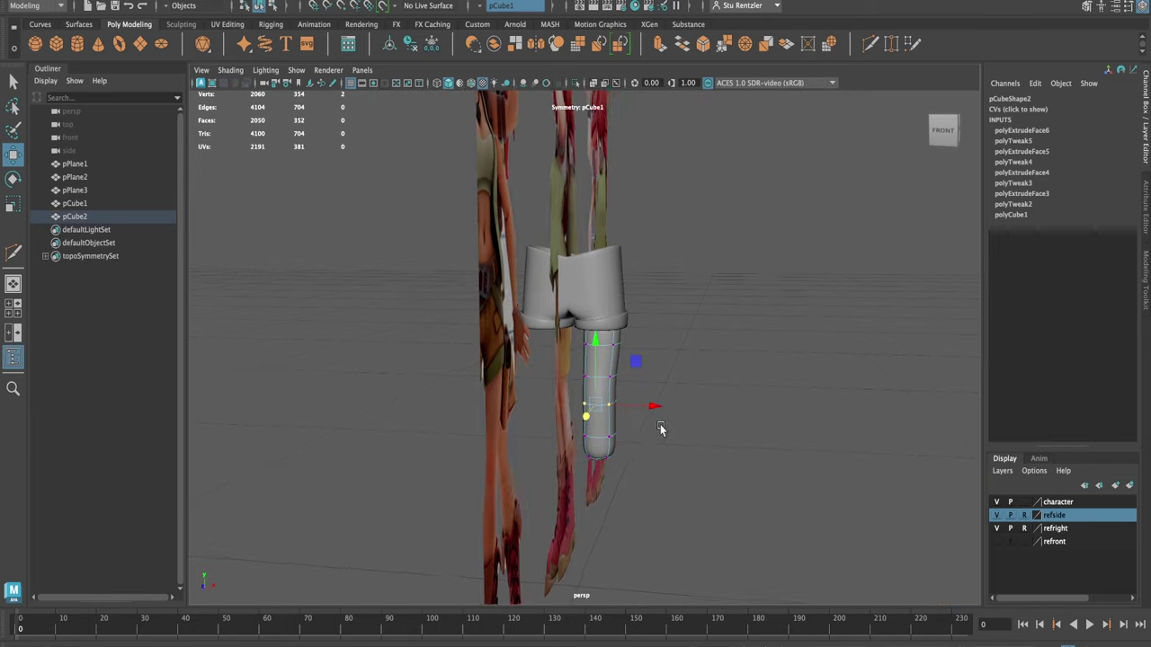
- Hide the reference display layers so only the shorts and leg meshes are in view
{"action": "left_click", "coordinate": [997, 528]}
{"action": "scroll", "coordinate": [625, 414], "scroll_direction": "down", "scroll_amount": 3}
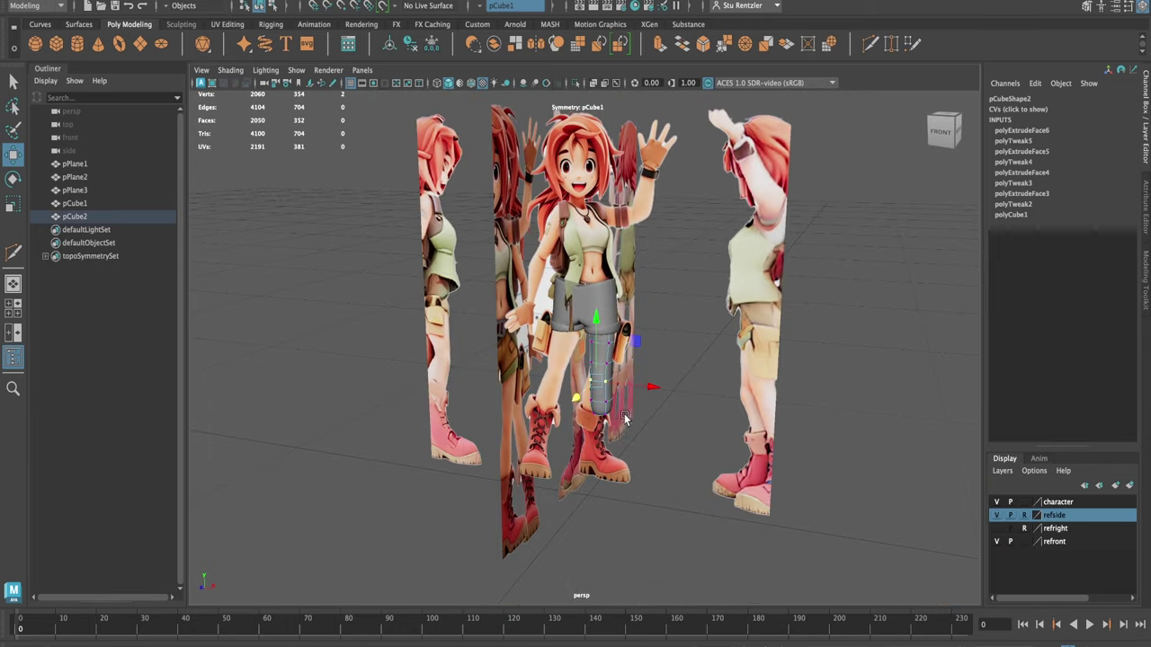
{"action": "left_click", "coordinate": [996, 542]}
{"action": "left_click", "coordinate": [996, 515]}
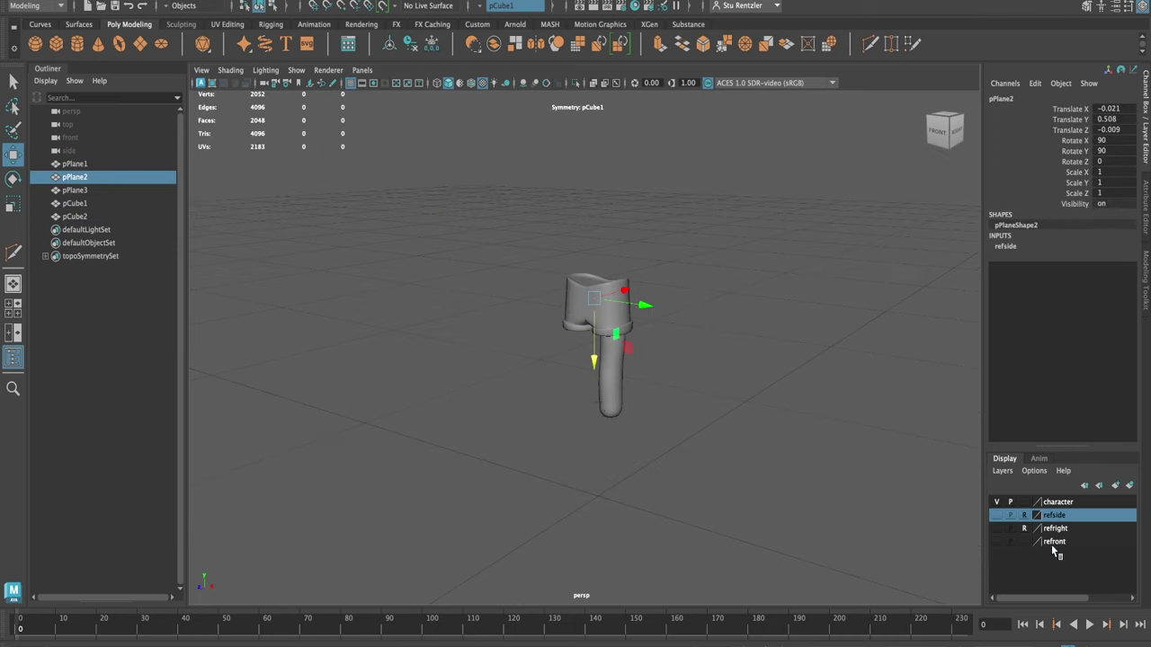
{"action": "scroll", "coordinate": [601, 400], "scroll_direction": "up", "scroll_amount": 2}
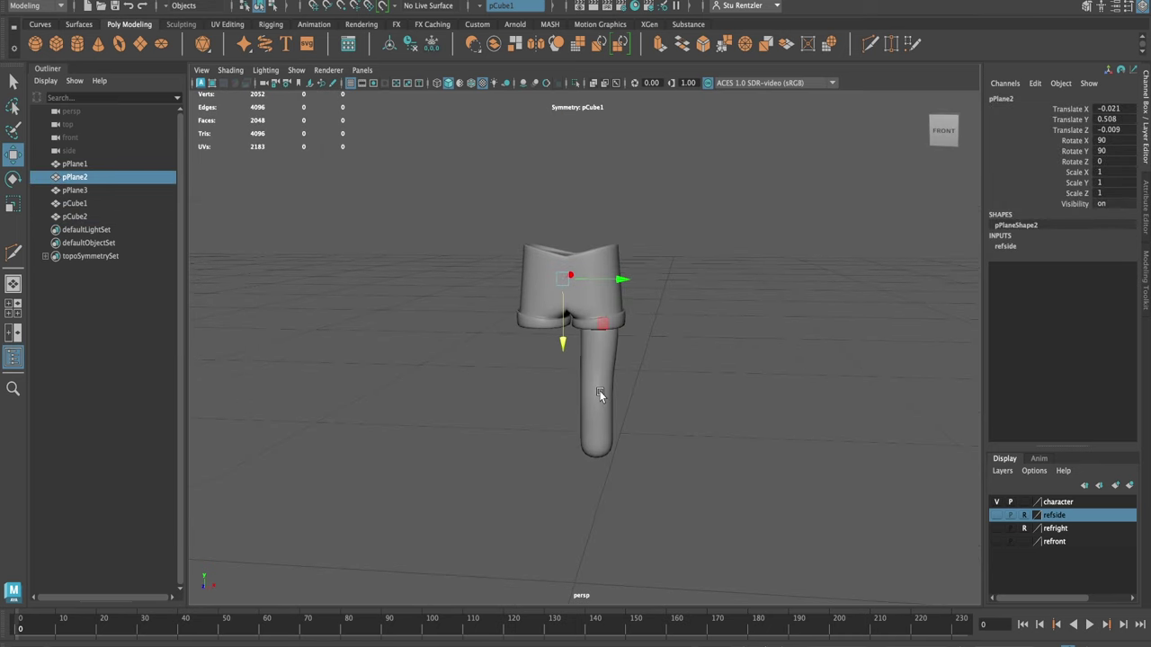
- Select the leg mesh to check its edge loops, deselect it and show the refront layer
{"action": "left_click", "coordinate": [598, 390]}
{"action": "scroll", "coordinate": [627, 396], "scroll_direction": "down", "scroll_amount": 3}
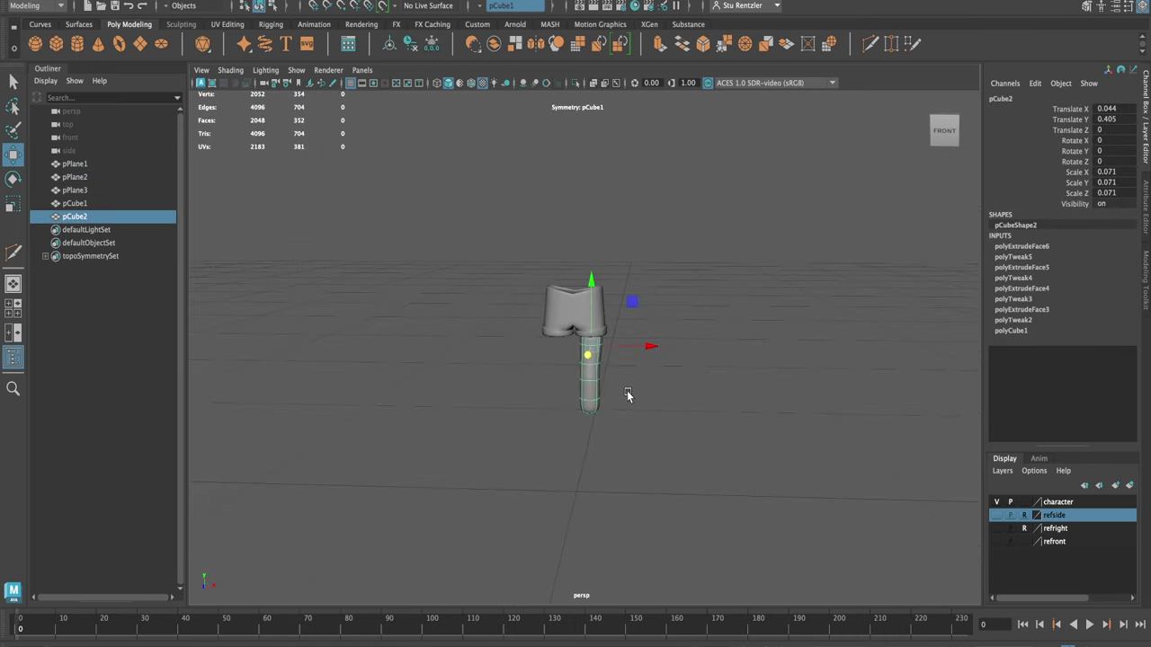
{"action": "left_click", "coordinate": [628, 396]}
{"action": "left_click", "coordinate": [998, 541]}
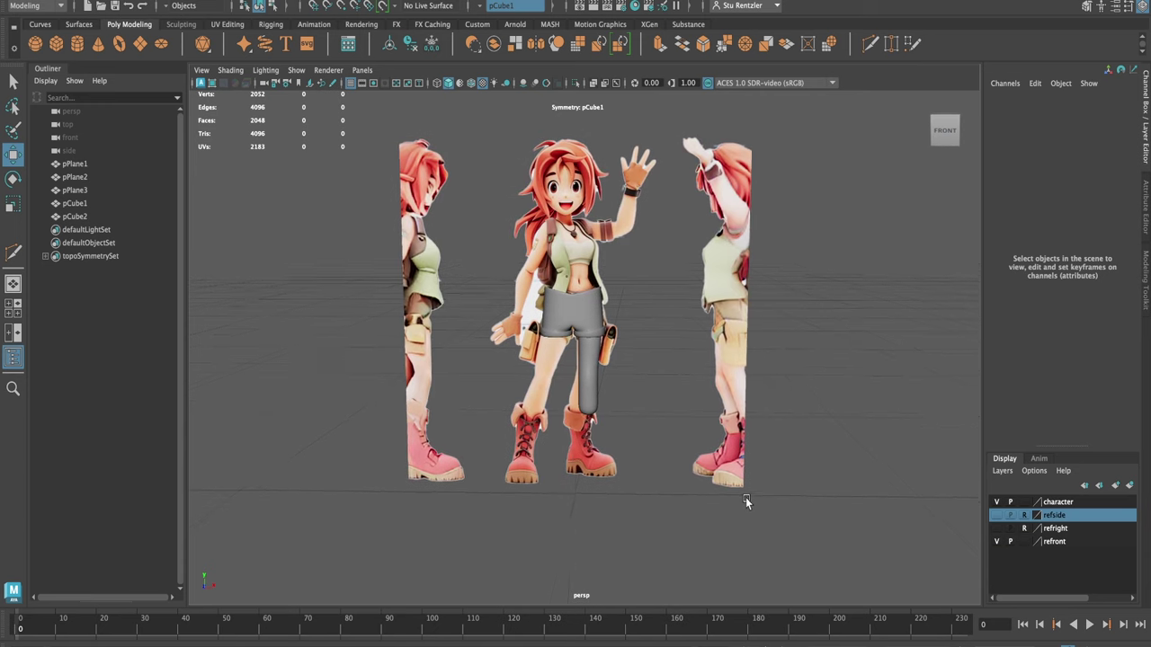